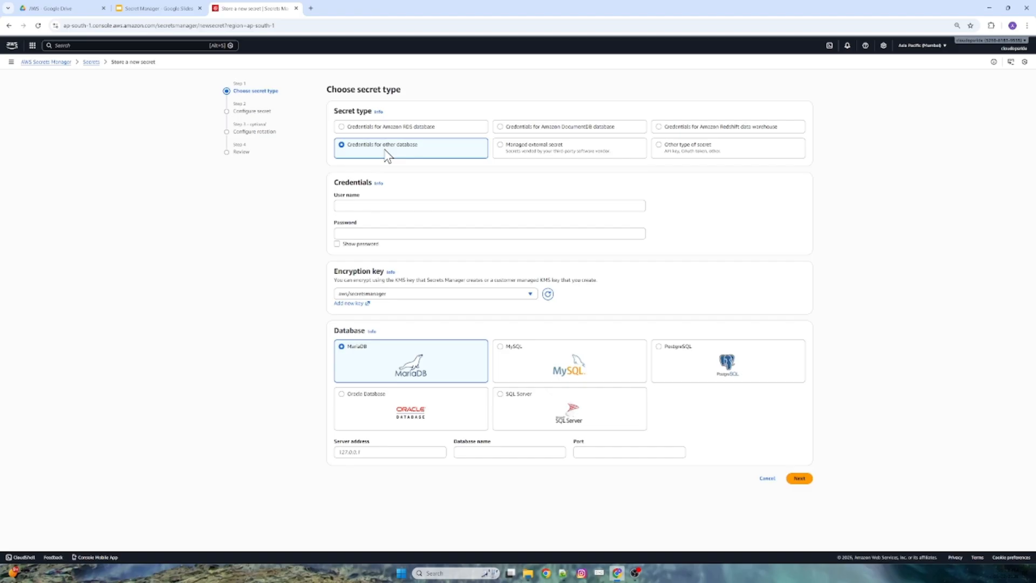
Examine the fields offered for managed external secrets, other types of secret and Amazon RDS database credentials.
left_click(530, 159)
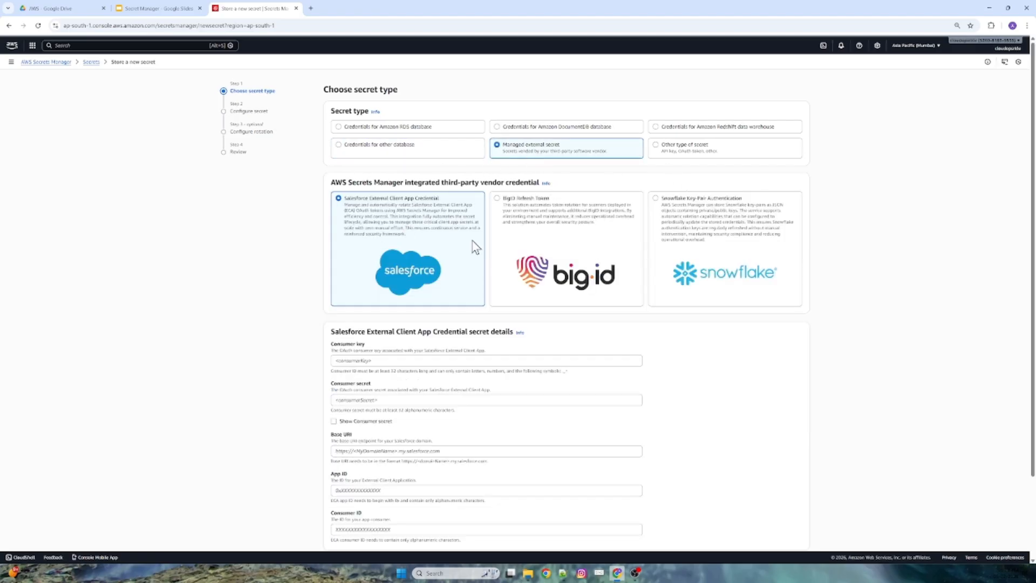
left_click(697, 162)
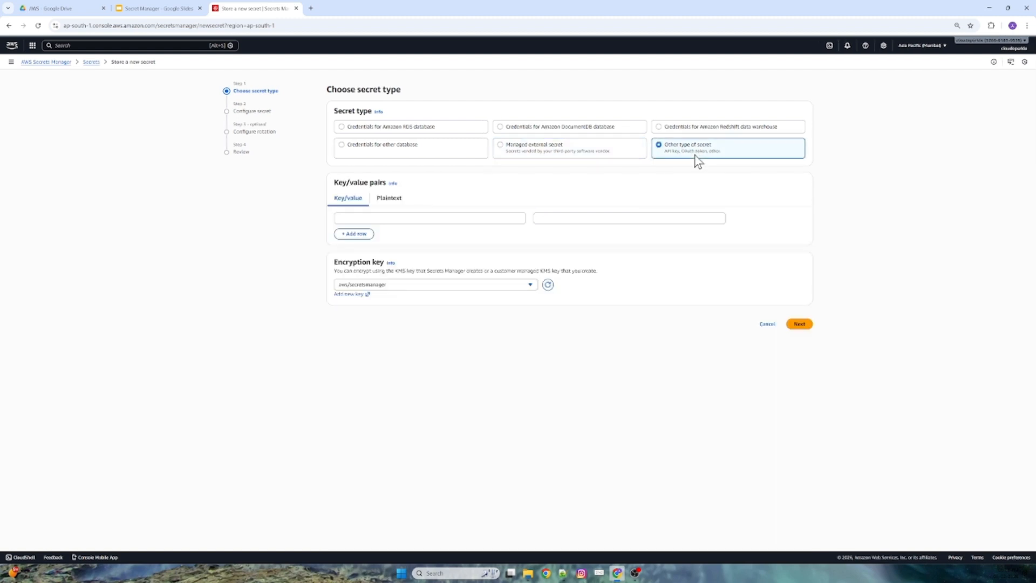
left_click(407, 129)
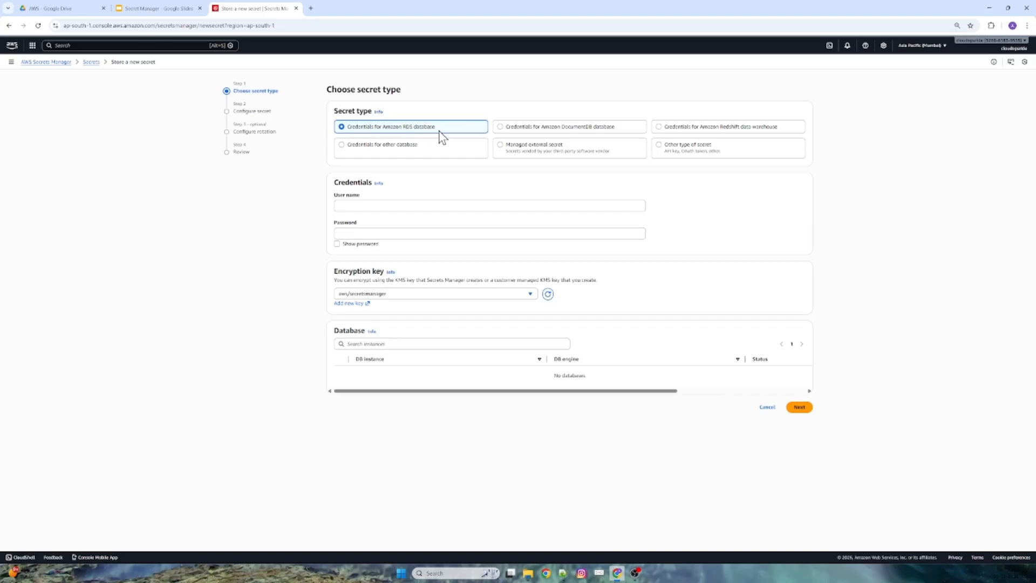
left_click_drag(334, 194, 357, 223)
left_click(669, 147)
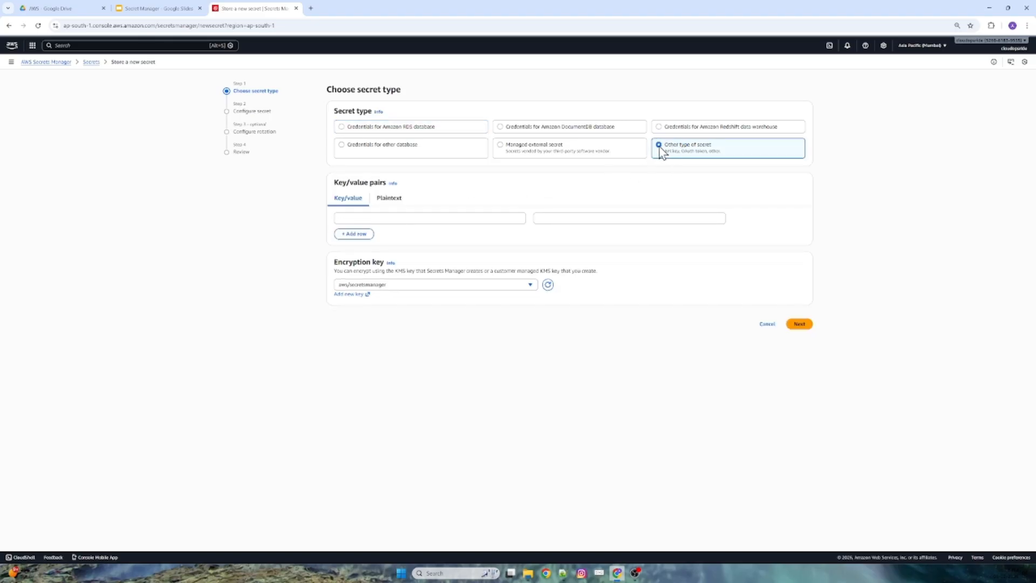
left_click(394, 220)
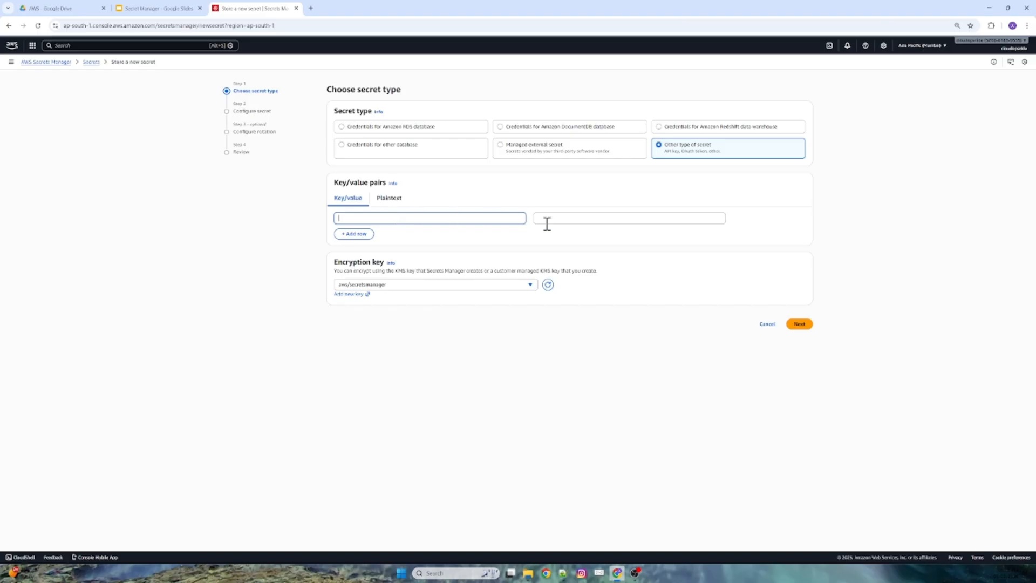
left_click(568, 219)
left_click(490, 218)
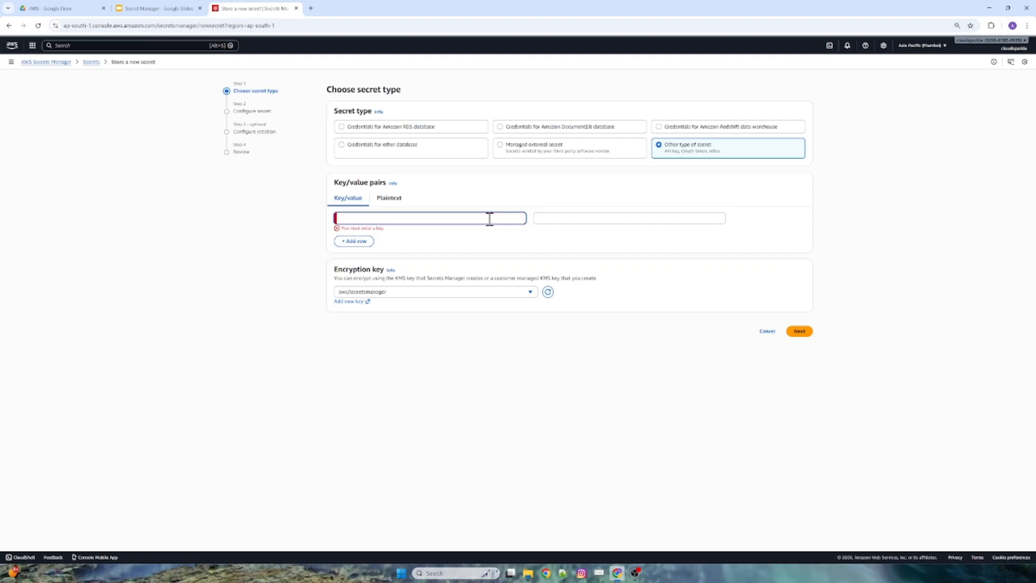
Choose credentials for Amazon RDS database as the secret type, set the user name to test and enter the password.
left_click(404, 130)
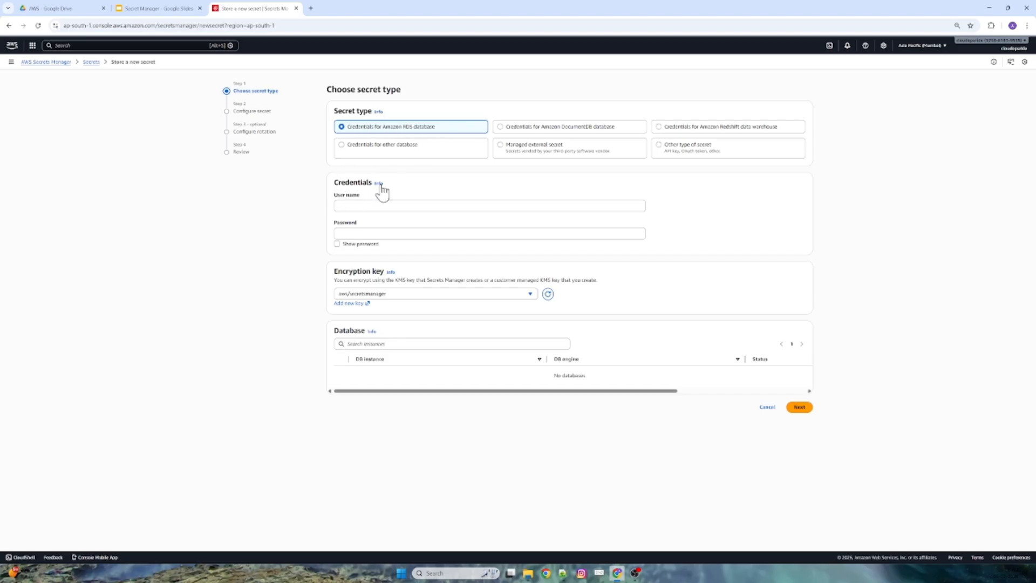
left_click(351, 208)
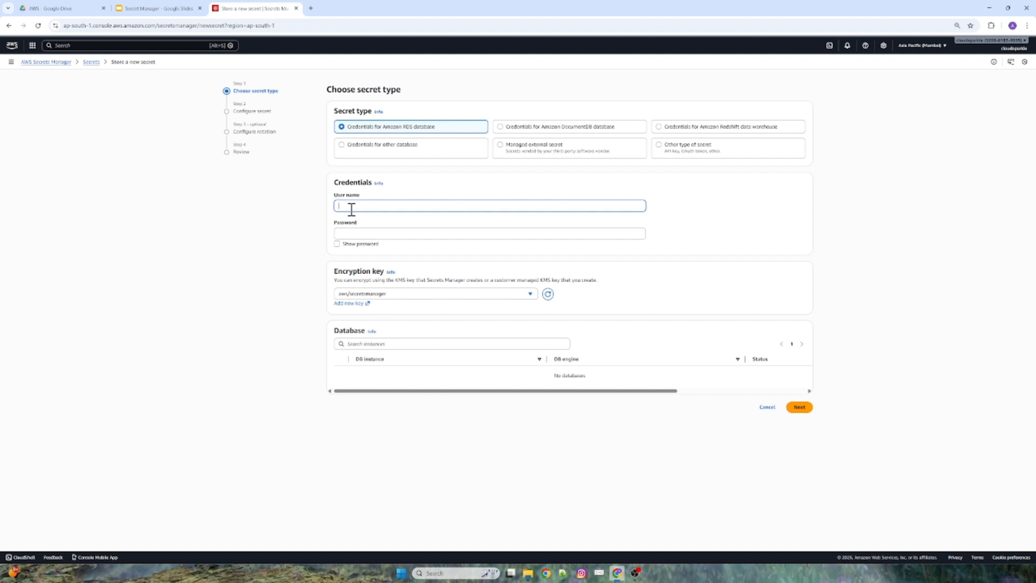
type("test")
key("Tab")
type("test123")
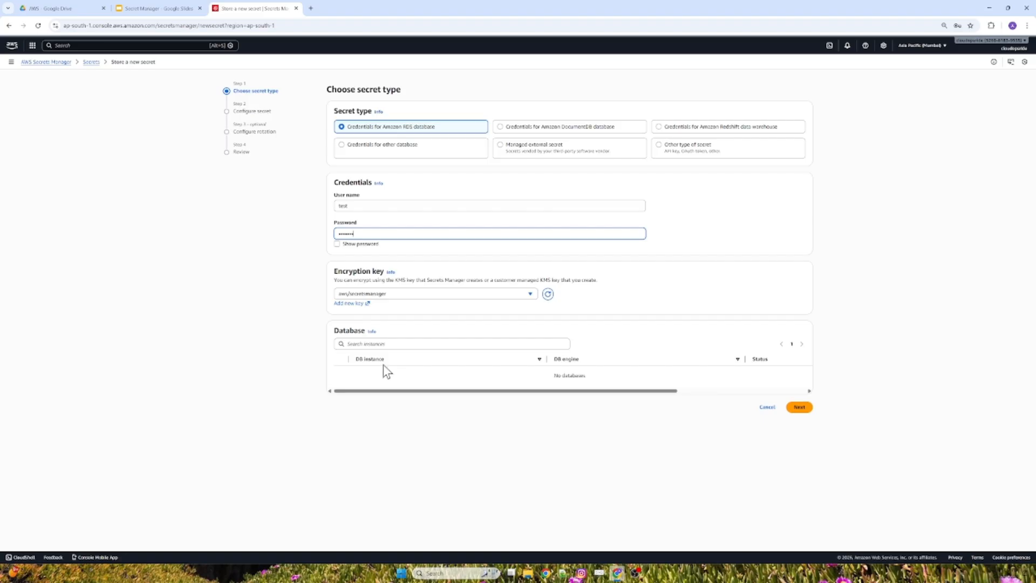
Find the Aurora and RDS service in a duplicate browser tab and start creating a database from its databases list.
right_click(262, 8)
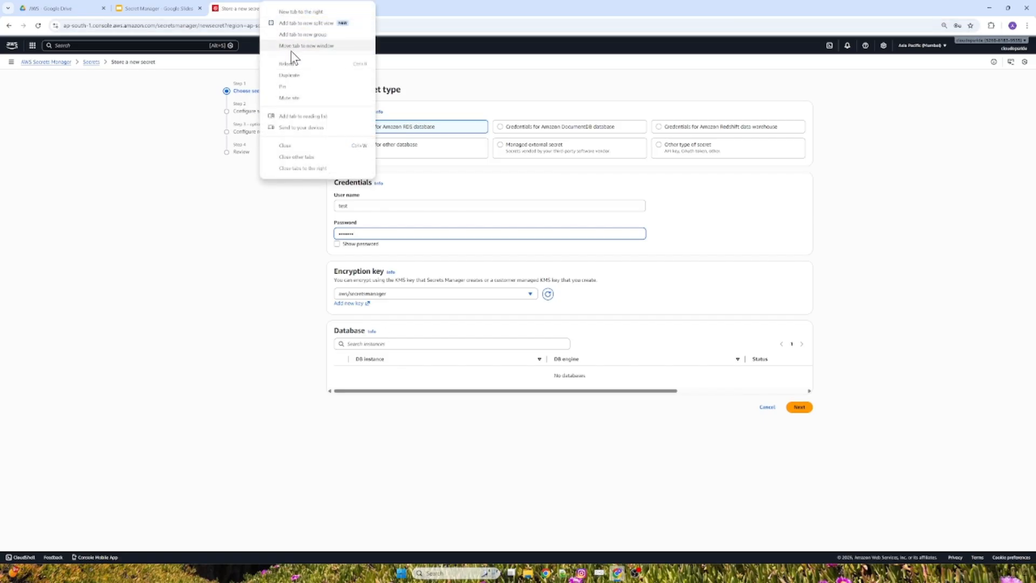
left_click(291, 76)
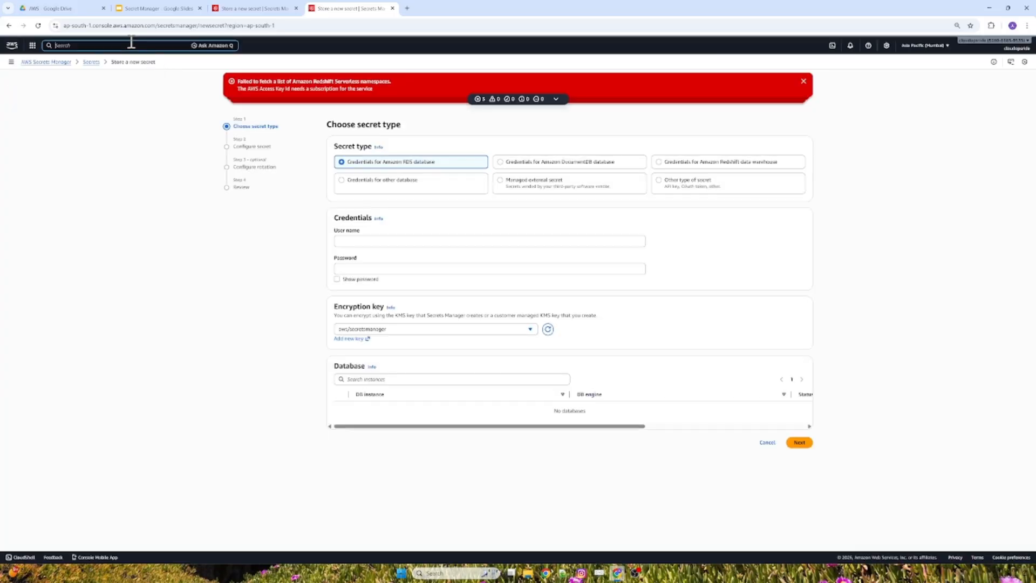
type("RDS")
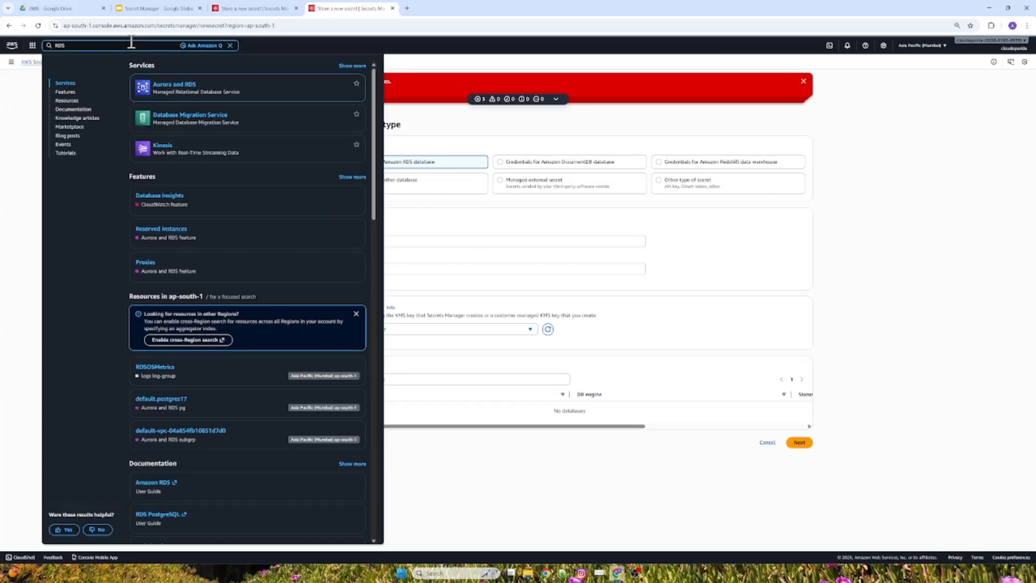
left_click(167, 85)
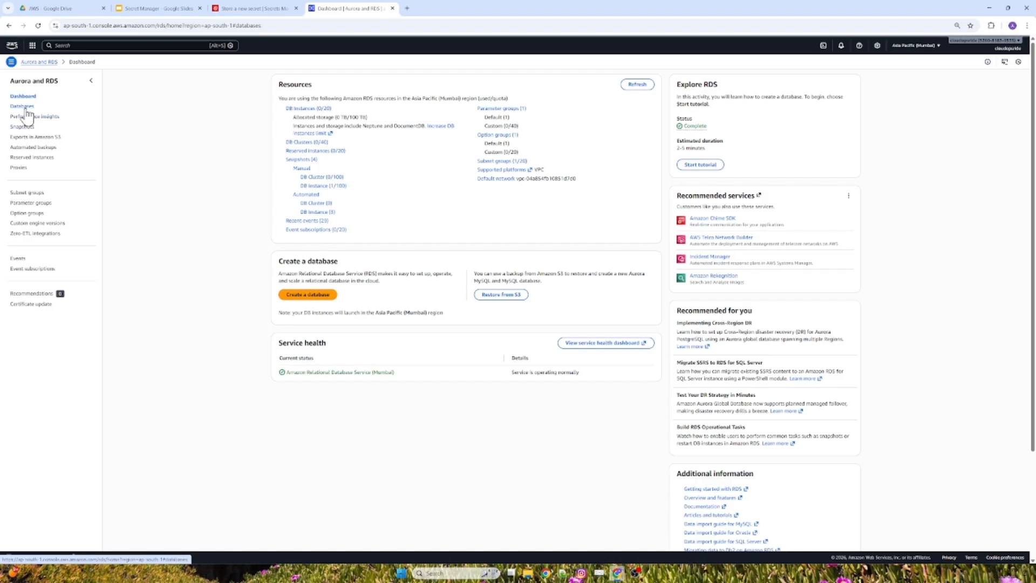
left_click(24, 107)
left_click(974, 81)
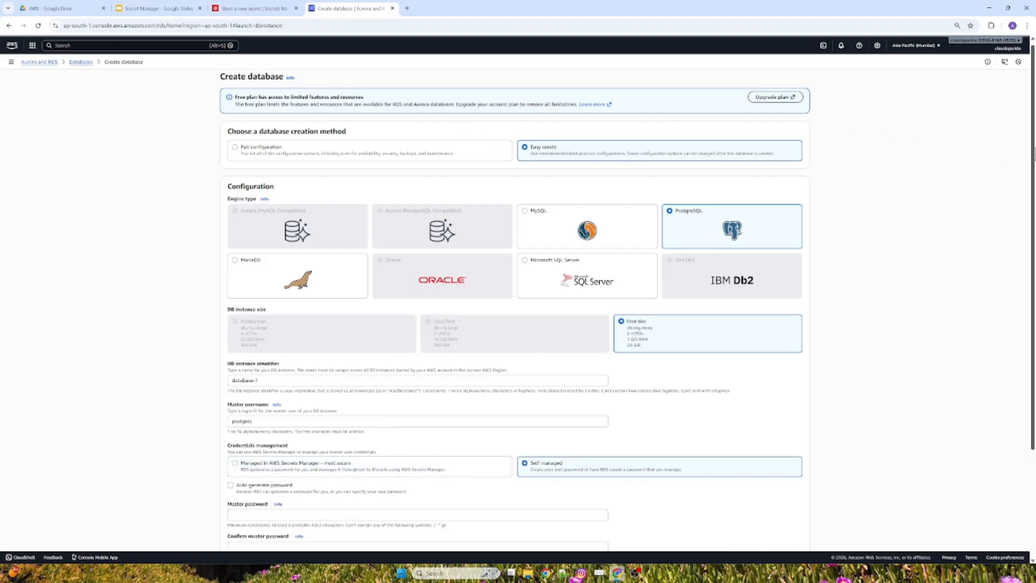
Set credentials management to Managed in AWS Secrets Manager and create the PostgreSQL database database-1.
scroll(707, 227, "down", 2)
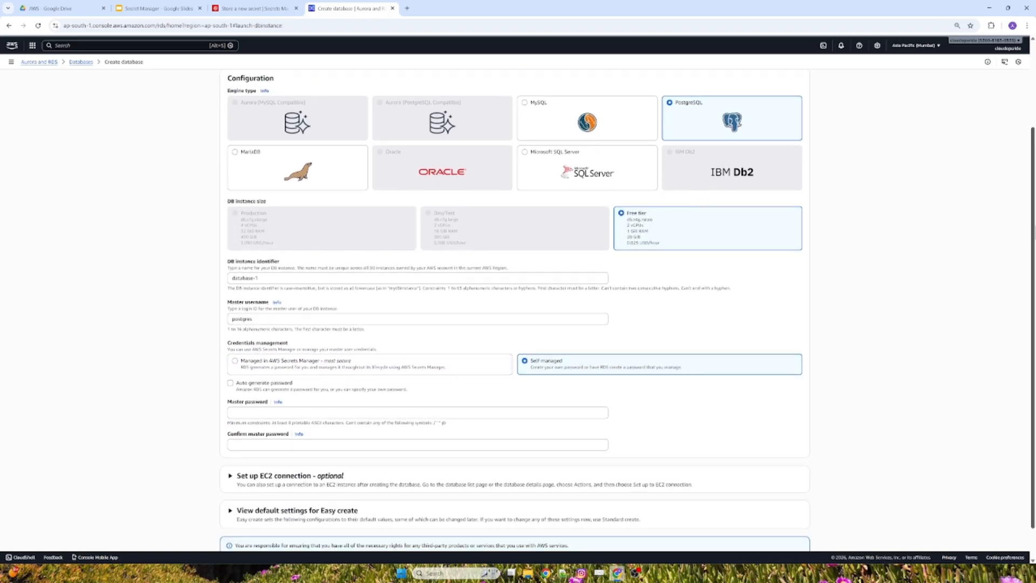
scroll(944, 309, "down", 1)
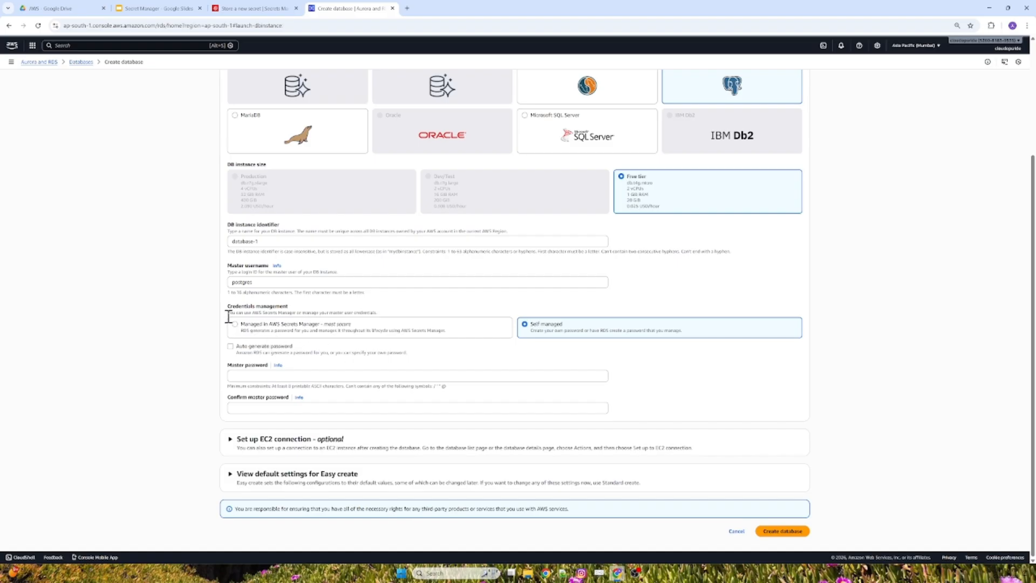
left_click_drag(228, 306, 311, 304)
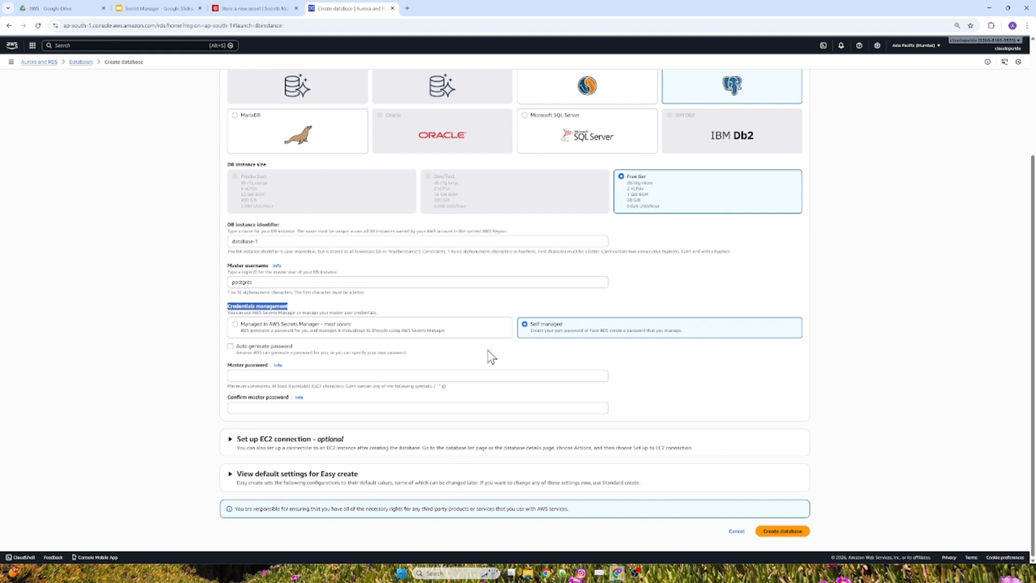
left_click(250, 376)
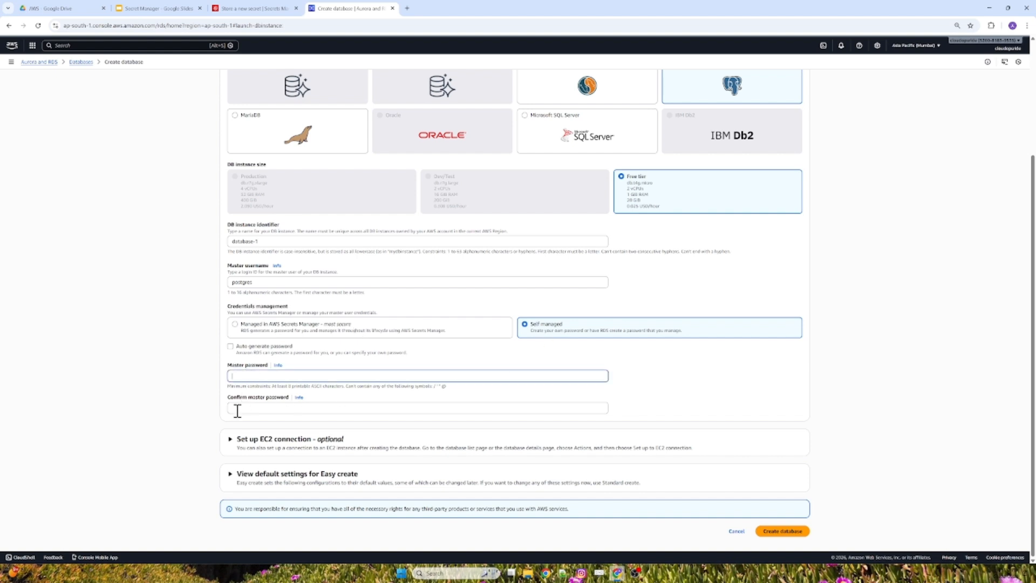
left_click(236, 409)
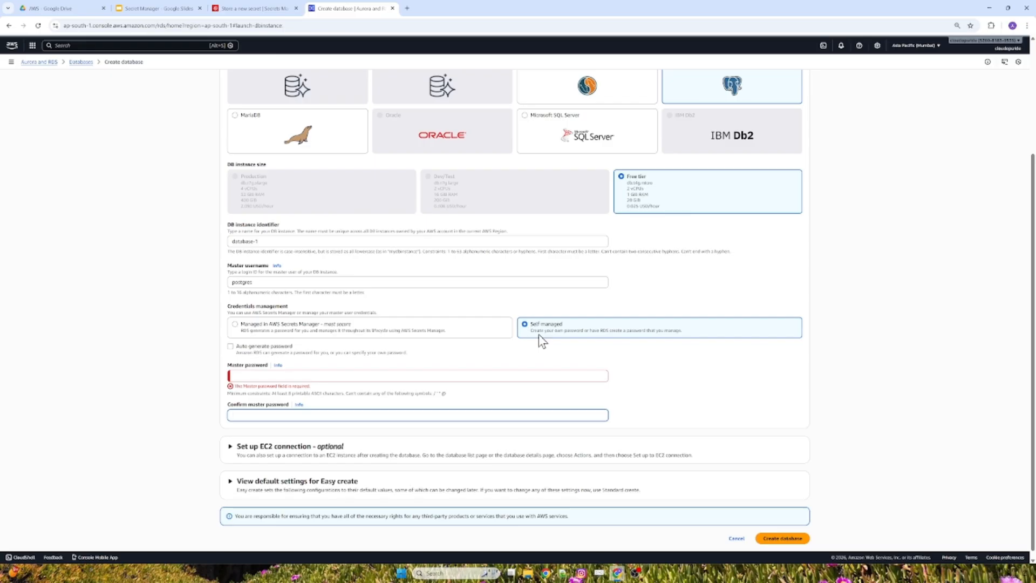
left_click(339, 329)
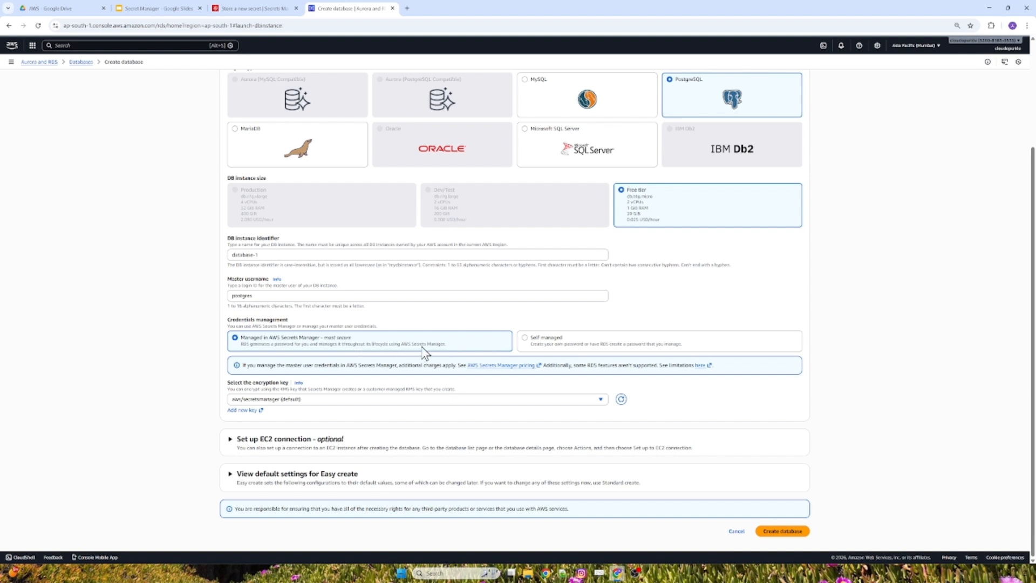
left_click_drag(270, 296, 200, 296)
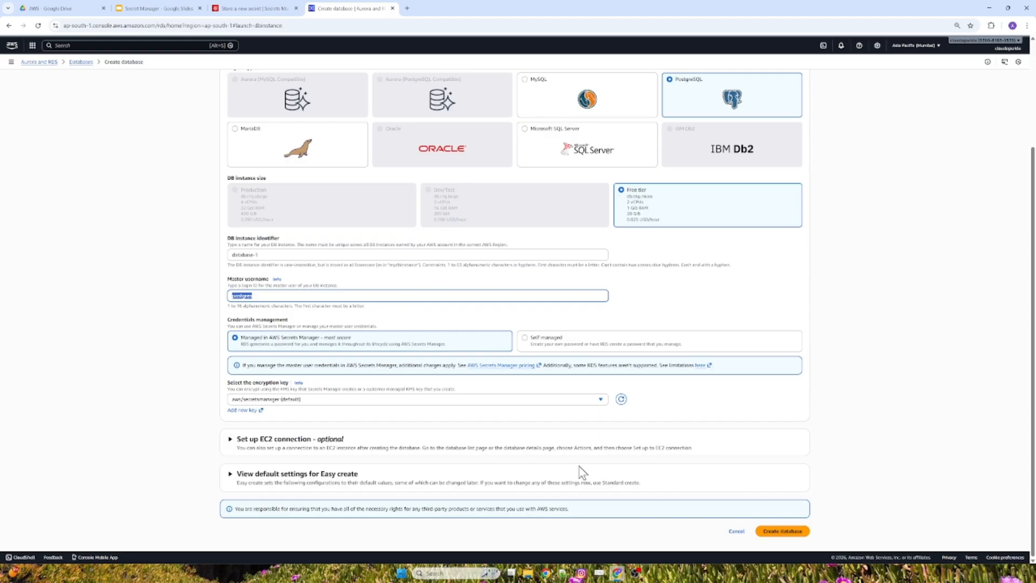
left_click(774, 532)
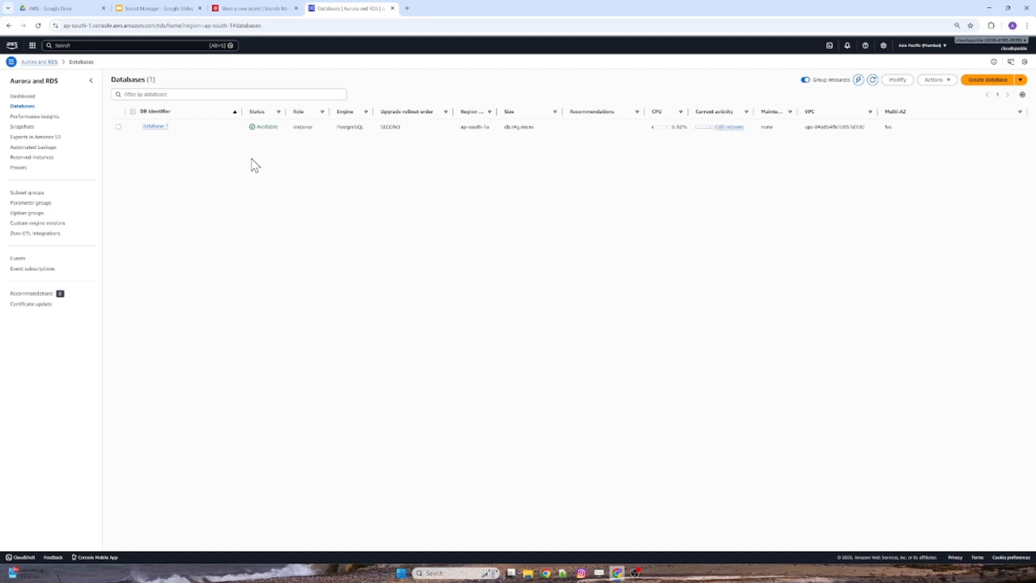
Open the secret associated with the RDS instance database-1 in Secrets Manager and retrieve its secret value.
left_click(253, 10)
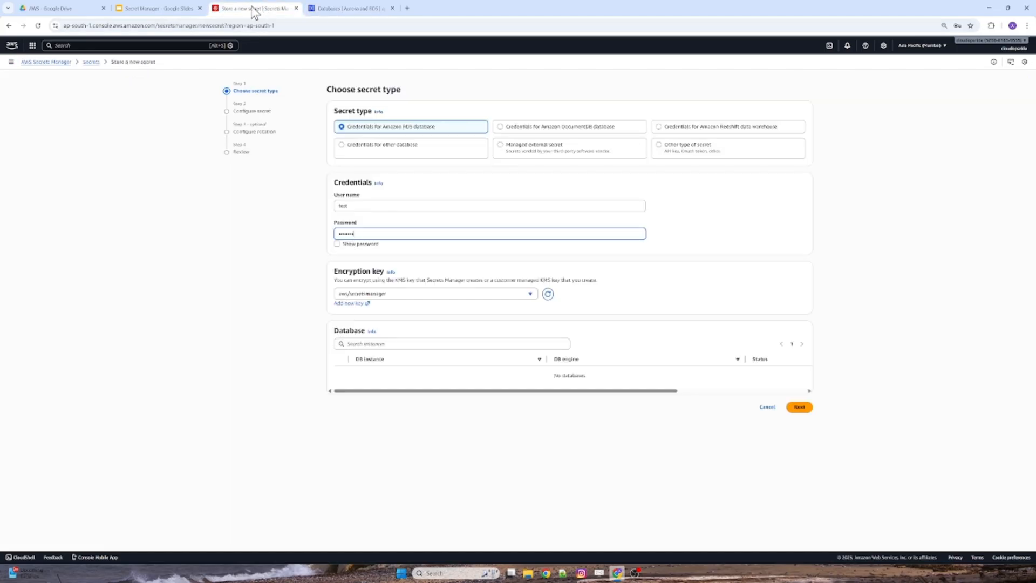
left_click(91, 62)
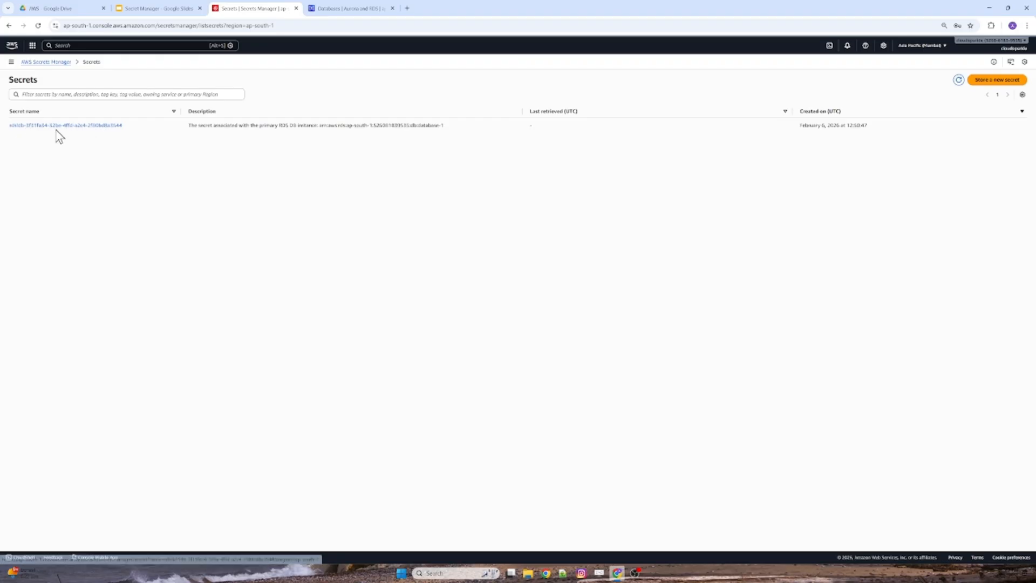
left_click(79, 130)
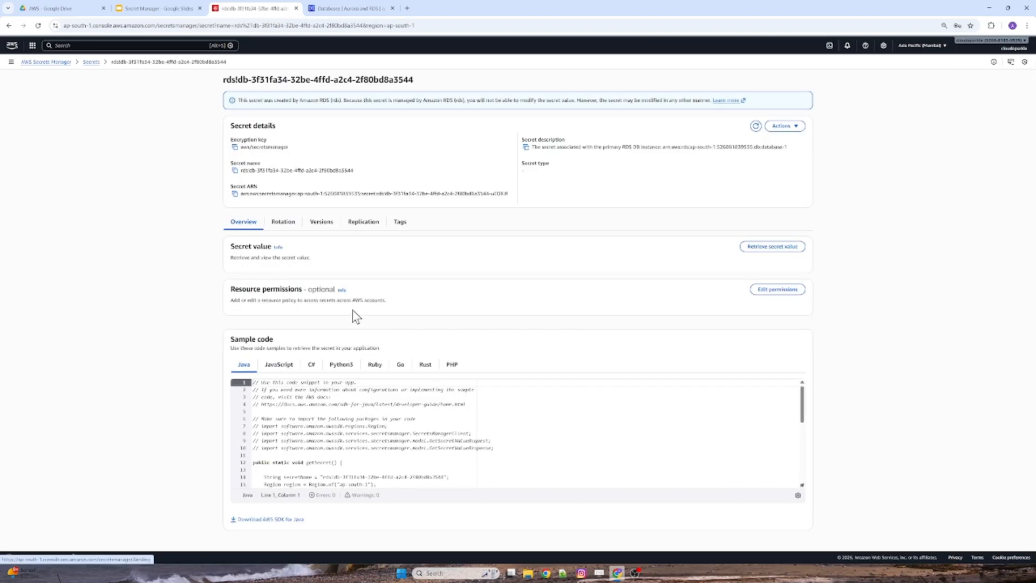
left_click(770, 246)
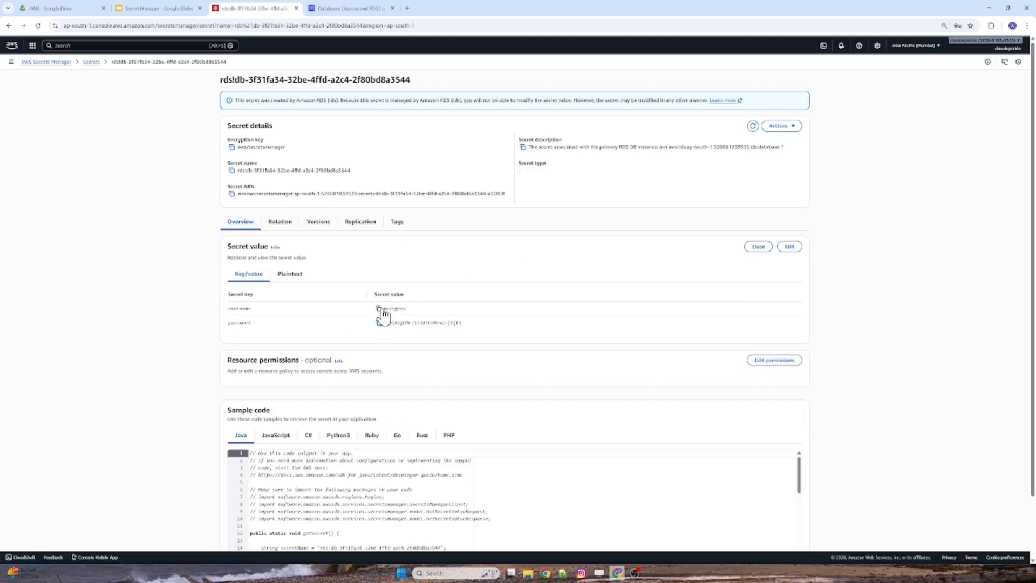
left_click_drag(474, 327, 373, 331)
Check the rotation schedule of the RDS-managed secret and return to the secrets list.
left_click(280, 224)
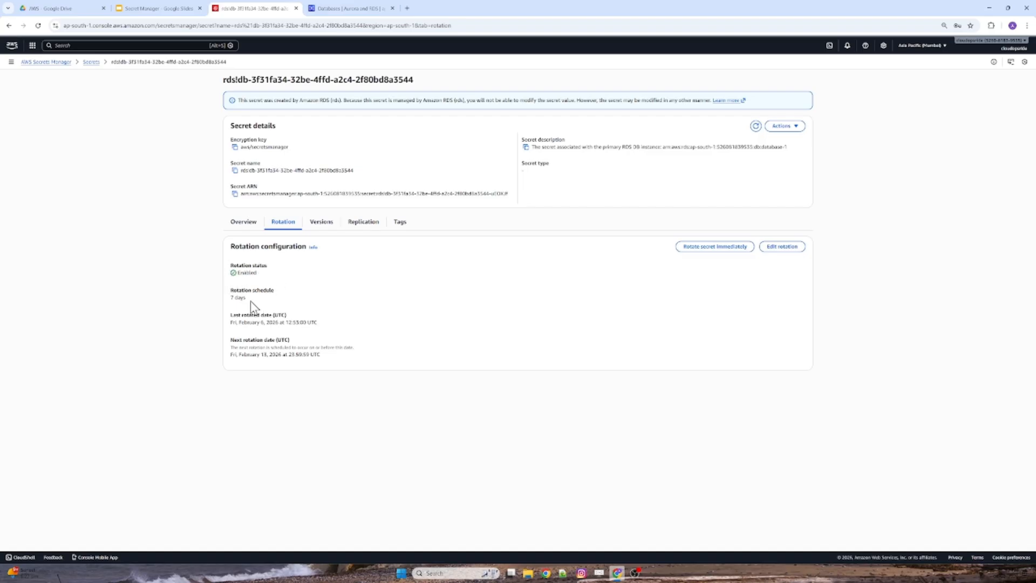
left_click_drag(230, 297, 260, 299)
left_click(91, 62)
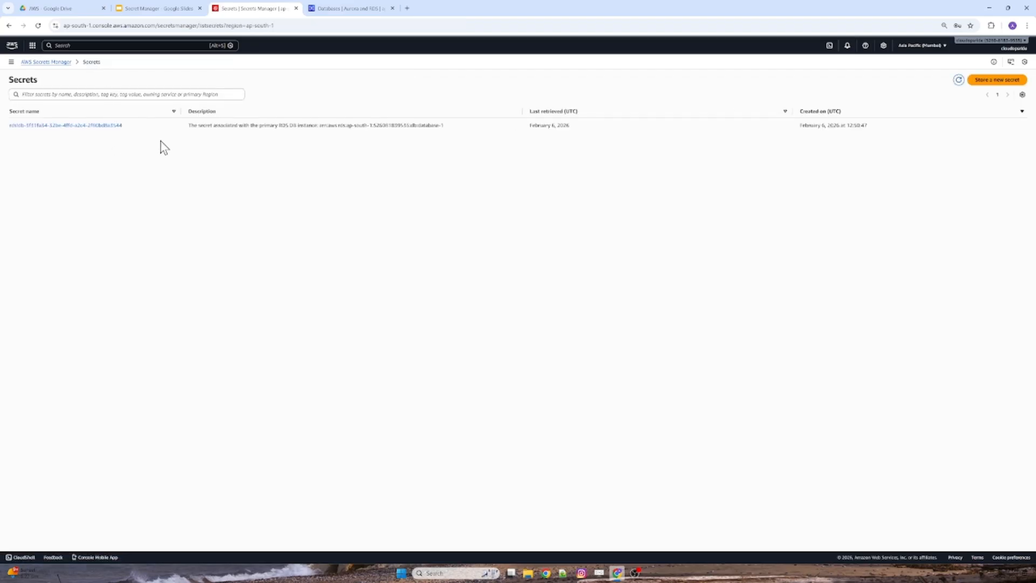
Revisit the RDS databases list, return to the list of secrets and start storing a new secret.
left_click(354, 8)
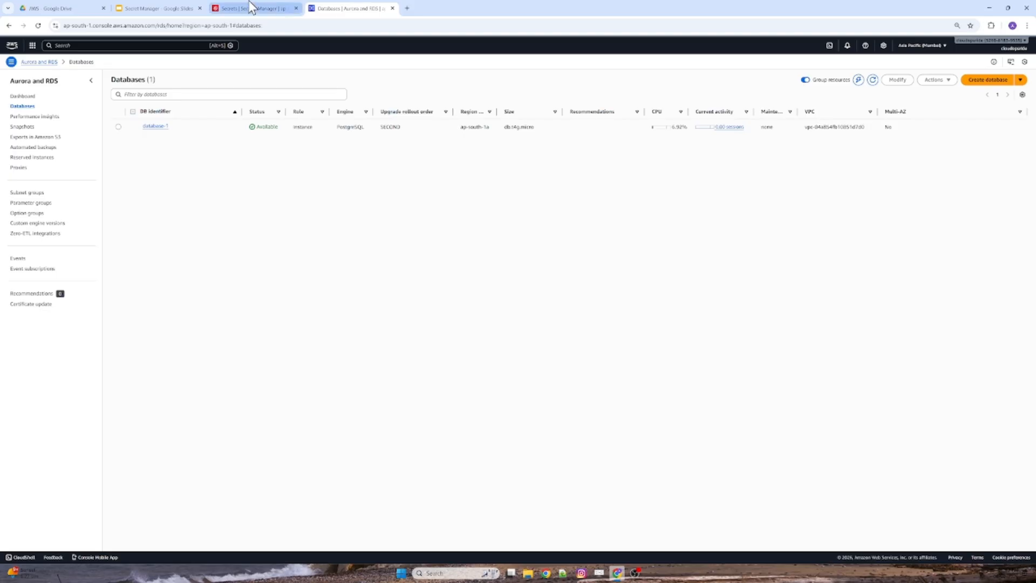
left_click(252, 8)
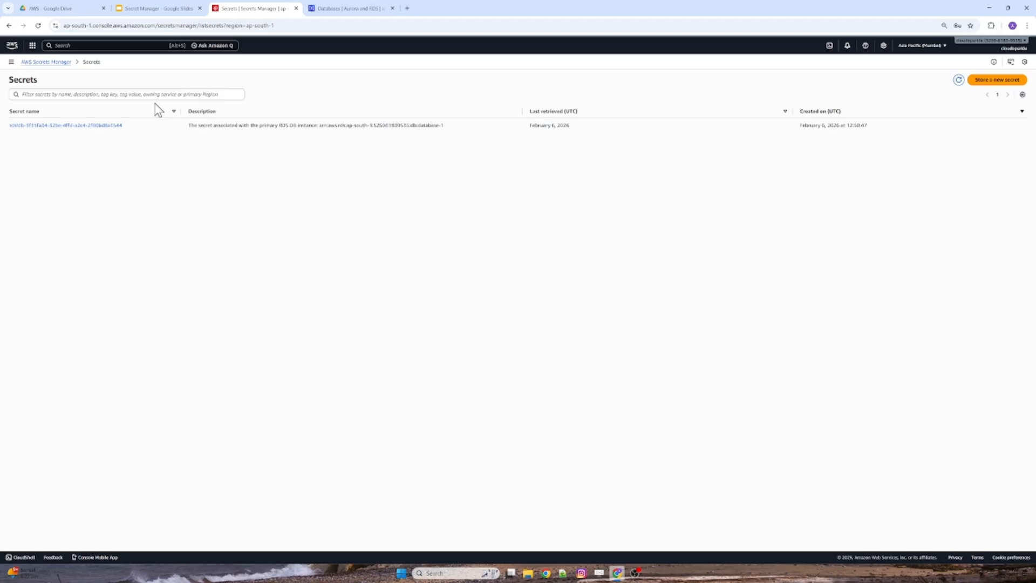
left_click(59, 63)
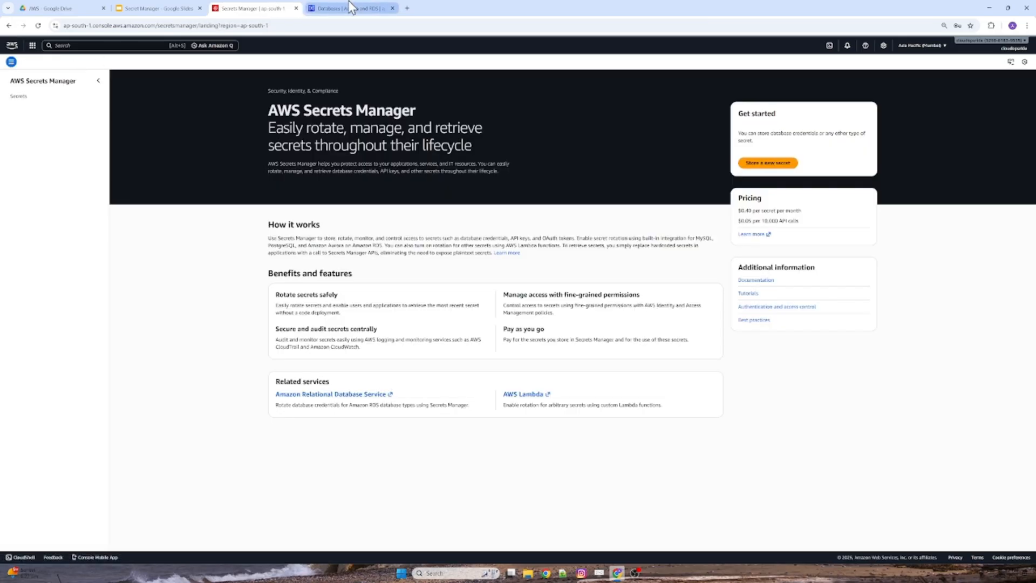
left_click(348, 8)
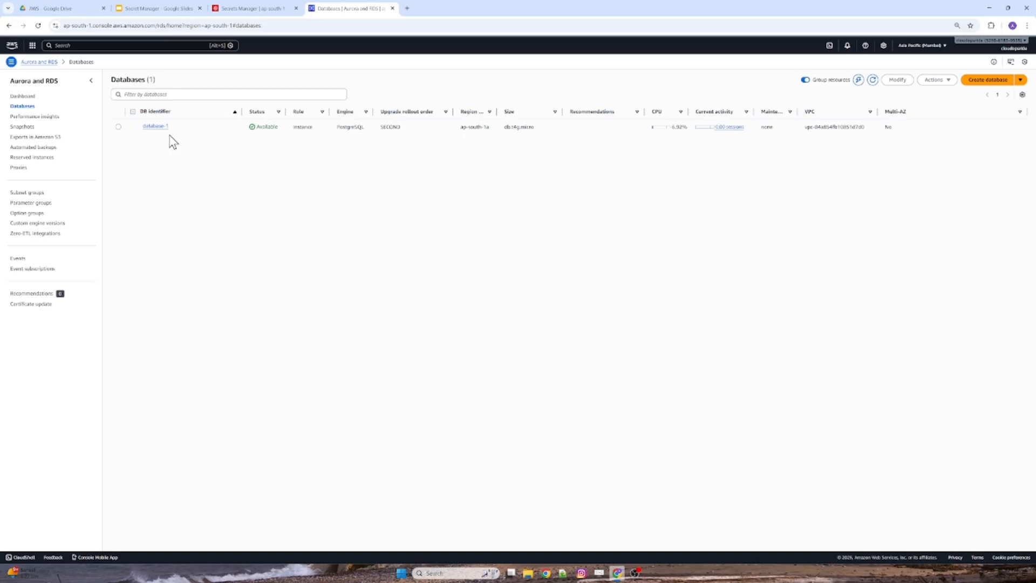
left_click(238, 2)
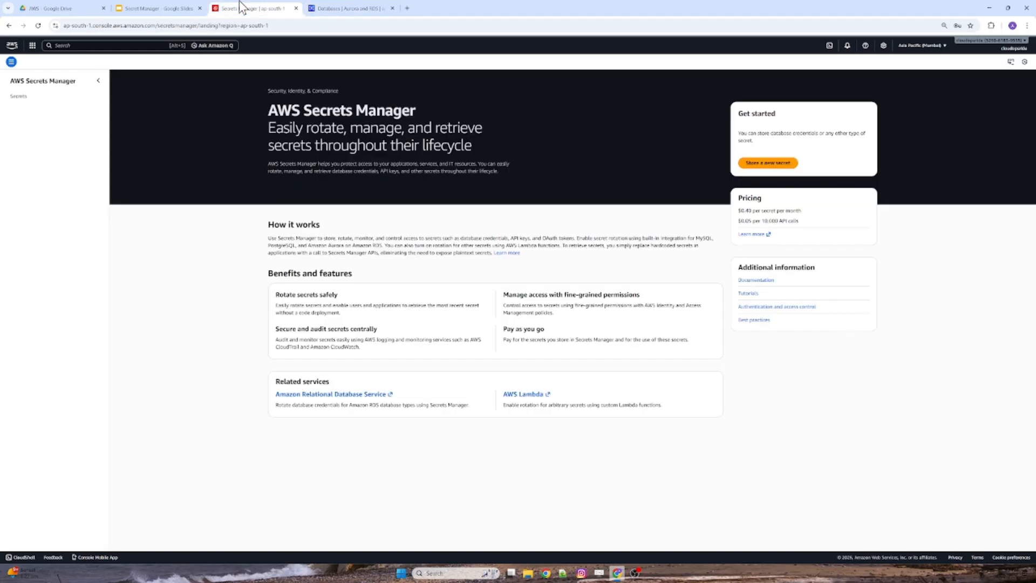
left_click(19, 96)
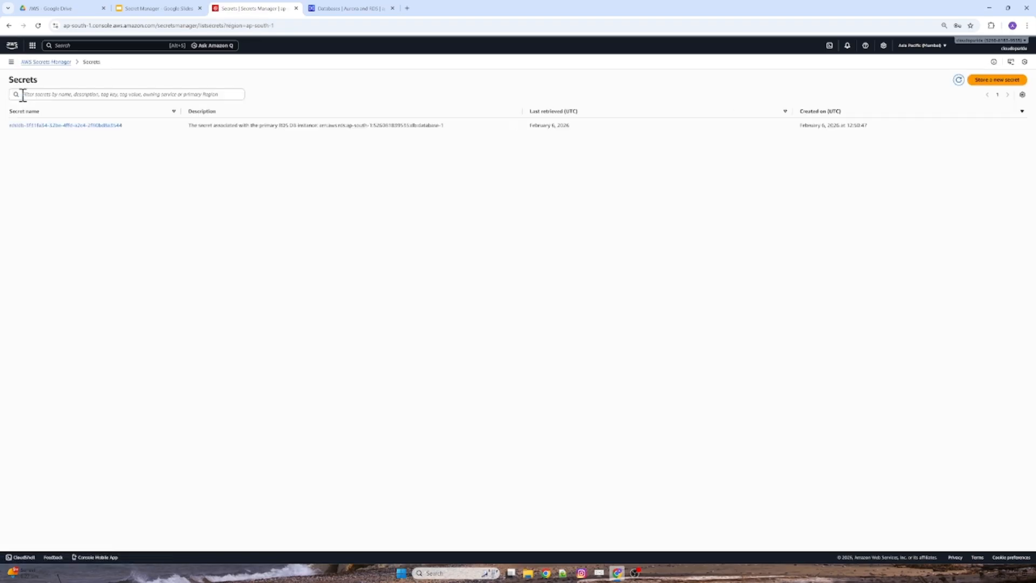
left_click(997, 80)
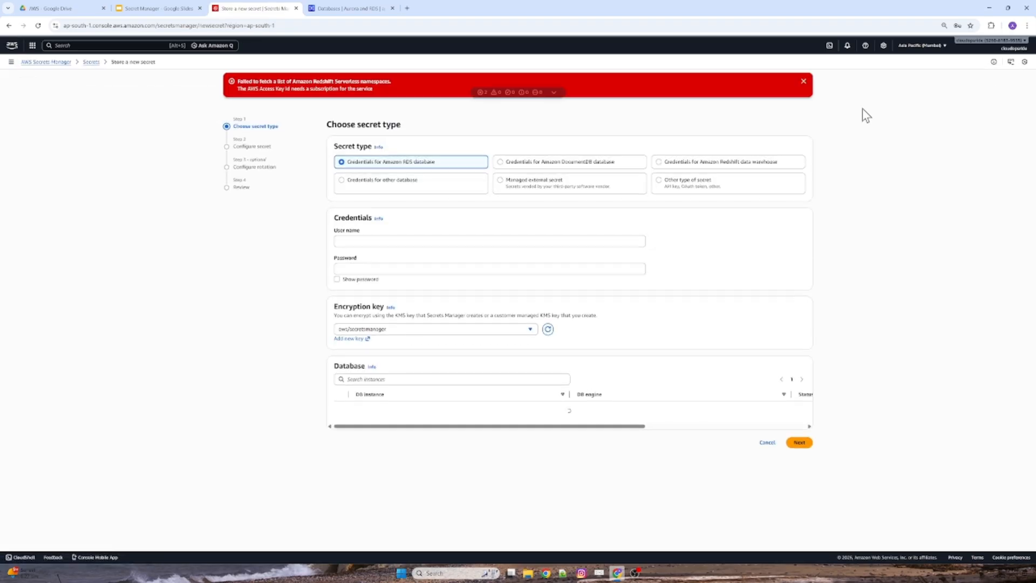
Enter the user name and password for an Amazon RDS database secret, select database-1 and continue to configuring the secret.
left_click(803, 82)
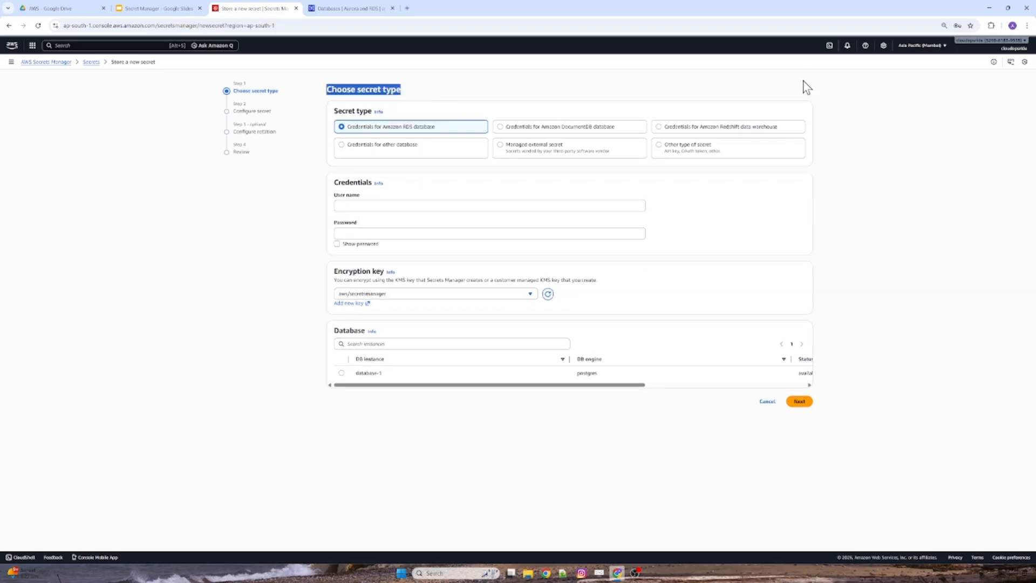
left_click(449, 203)
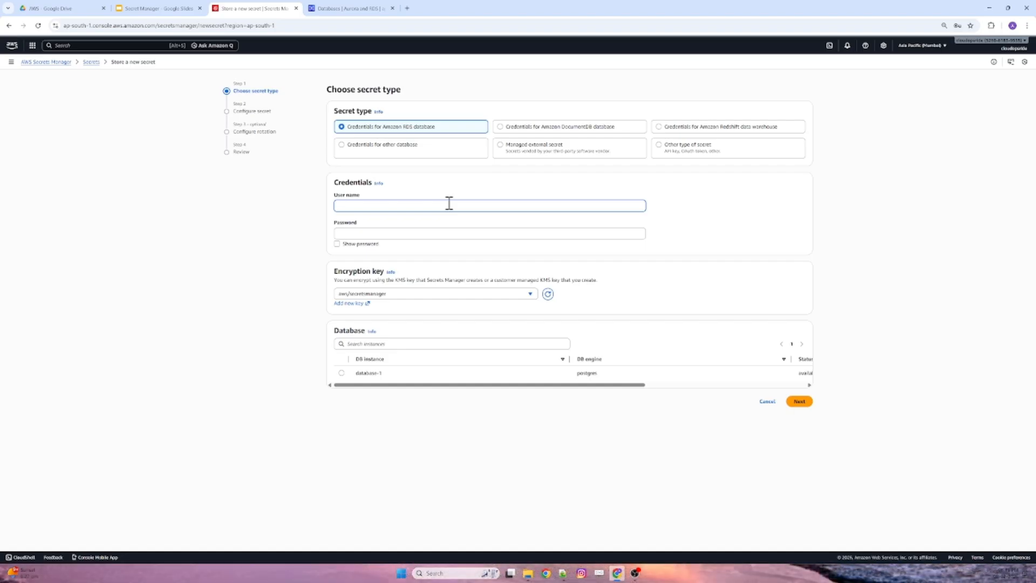
type("manu")
key("Tab")
type("•••••••")
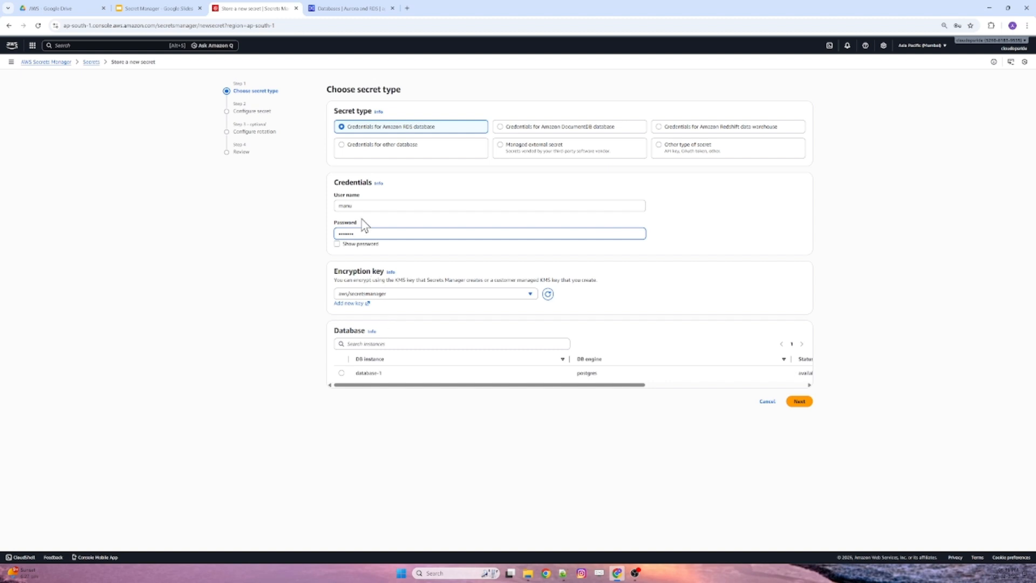
left_click(342, 373)
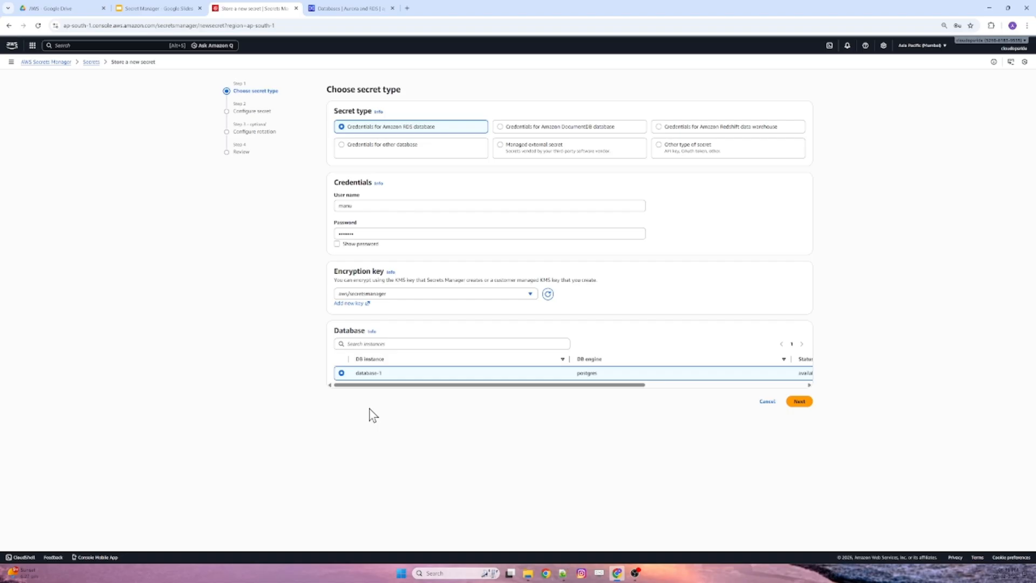
left_click(799, 402)
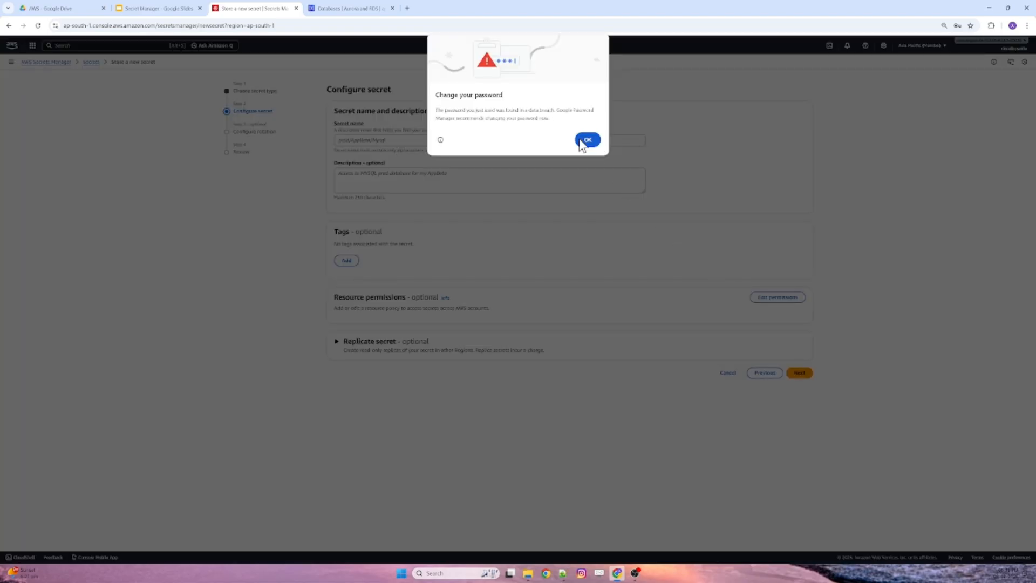
left_click(588, 140)
Name the secret dev and continue to the rotation settings.
left_click(462, 145)
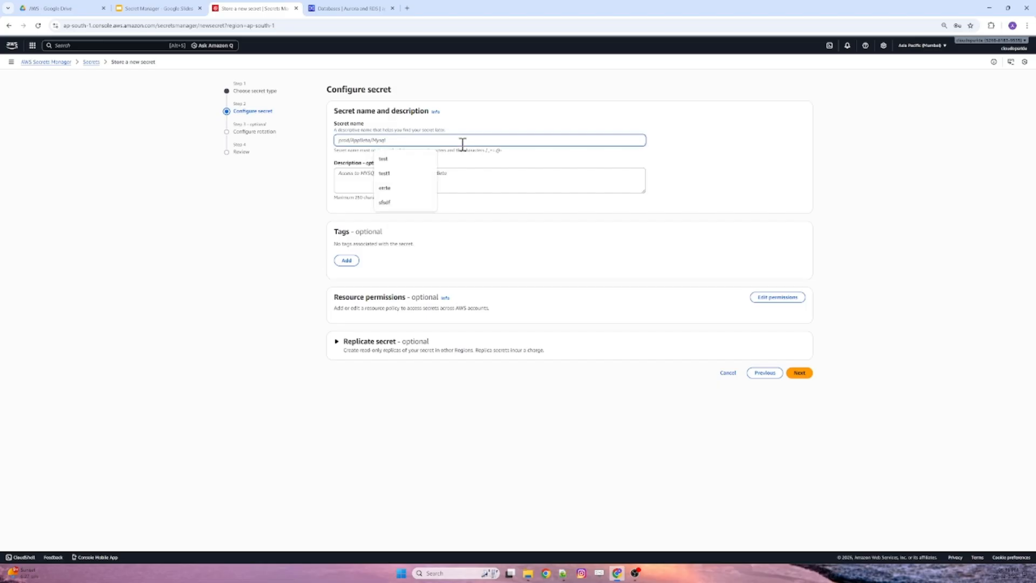
type("dev")
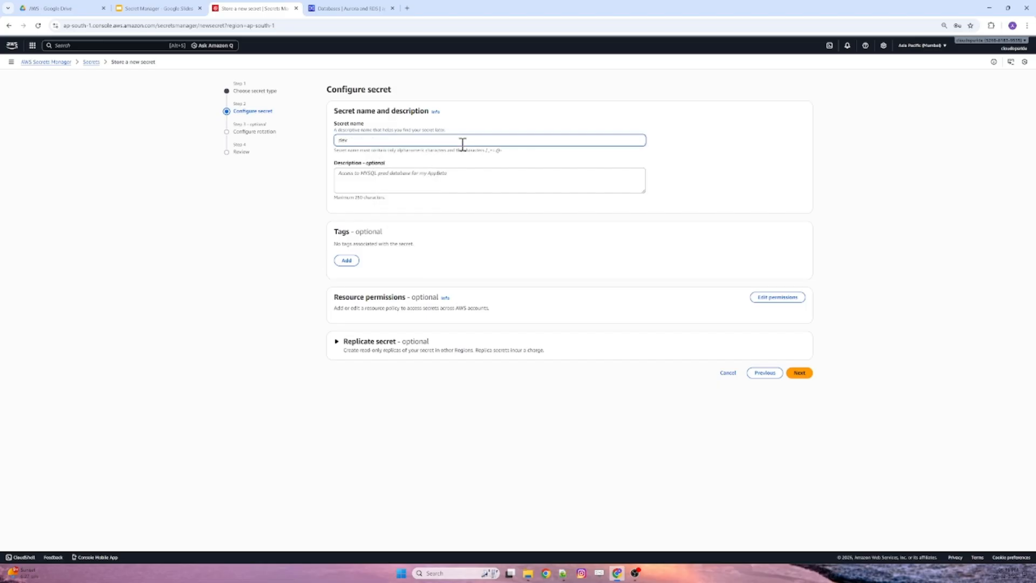
left_click(801, 374)
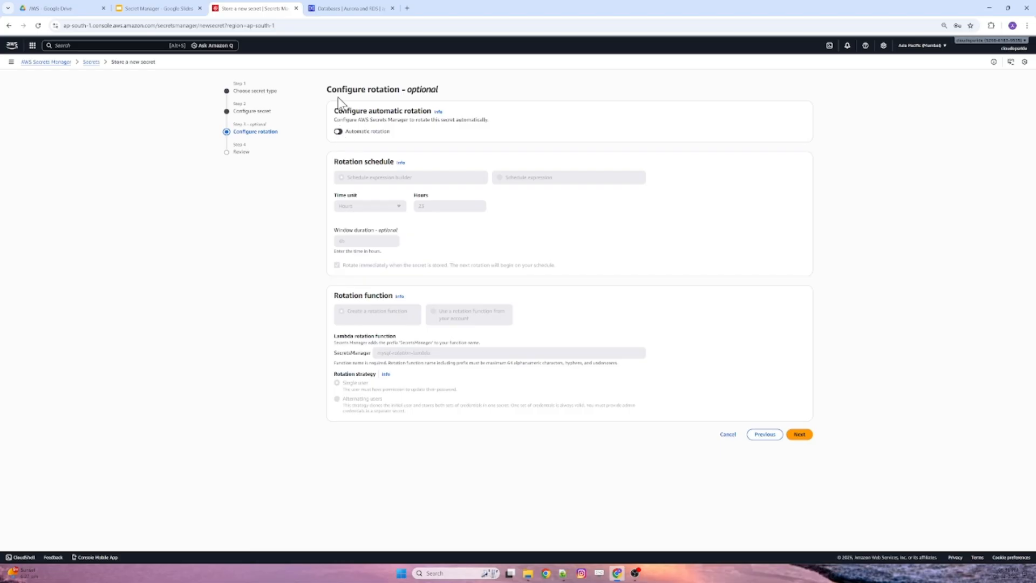
Turn on automatic rotation for the secret and name the new Lambda rotation function mysql.
left_click_drag(328, 89, 407, 92)
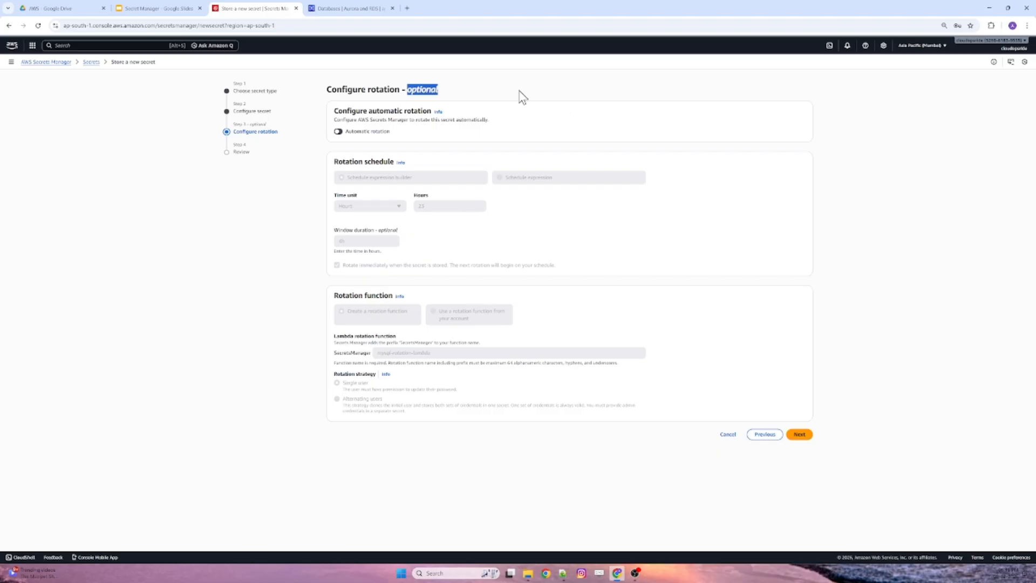
left_click(338, 131)
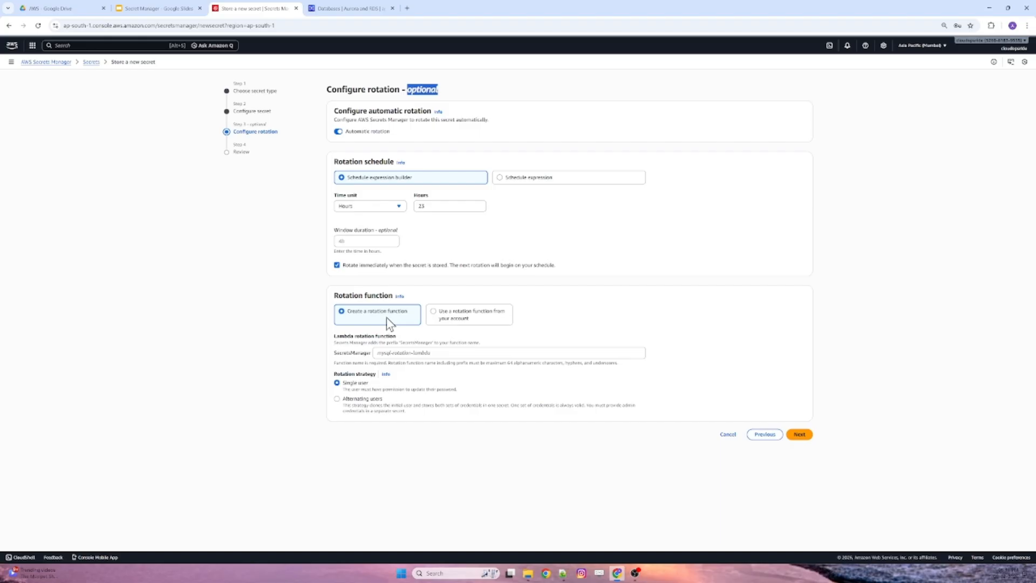
left_click(395, 353)
left_click(425, 372)
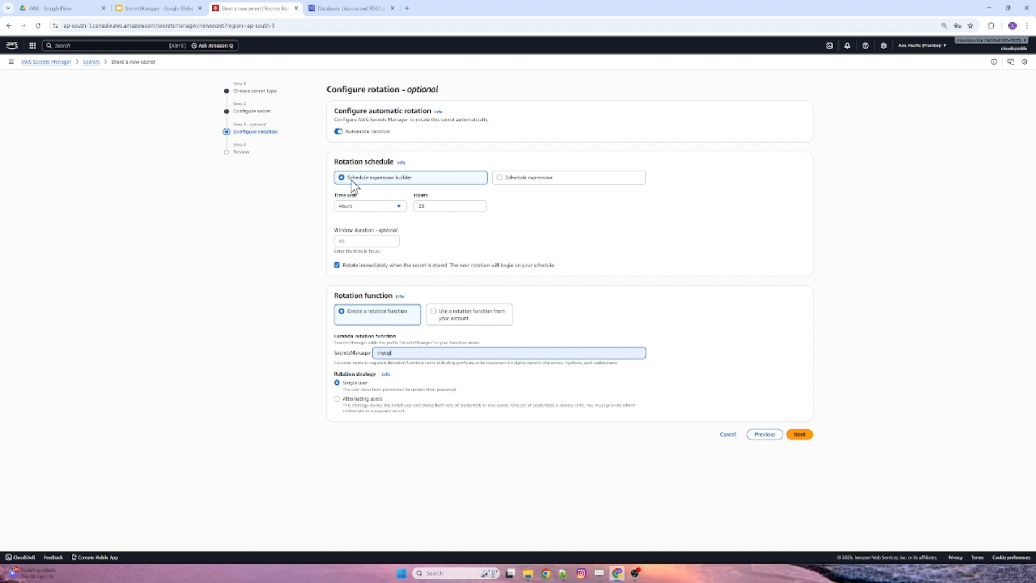
left_click(338, 132)
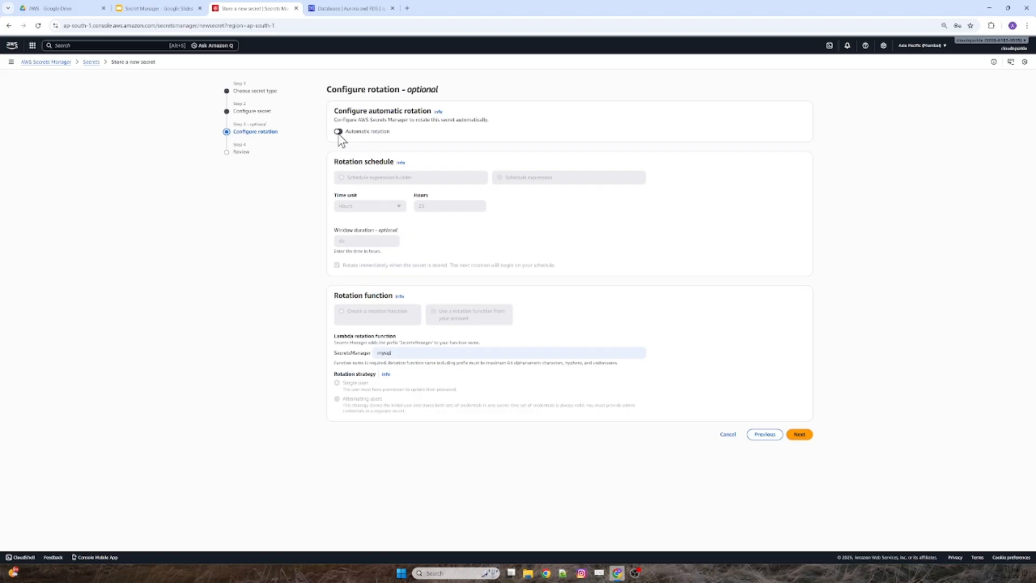
left_click(338, 132)
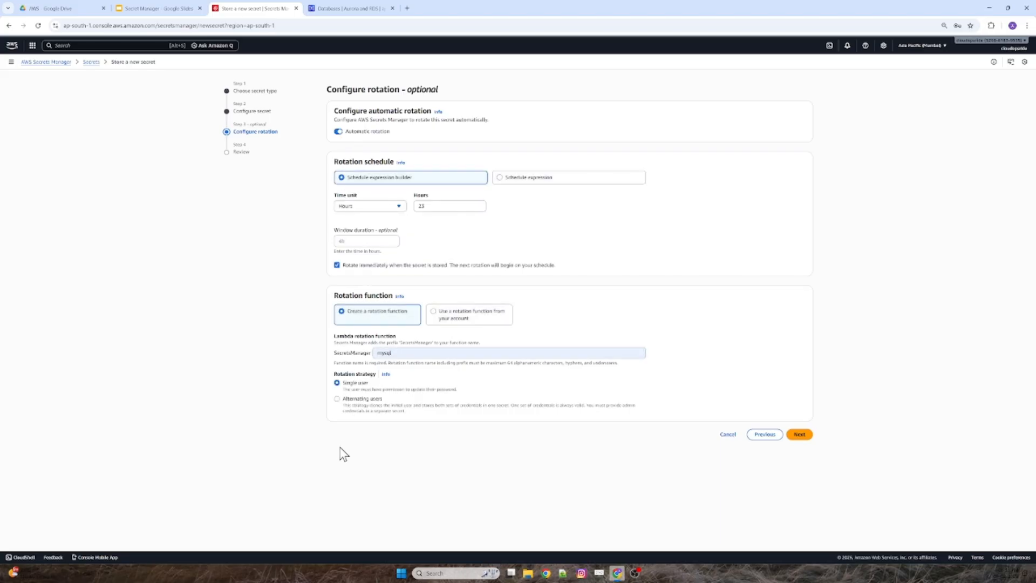
Compare the Single user and Alternating users rotation strategies and their descriptions.
left_click_drag(343, 390, 458, 398)
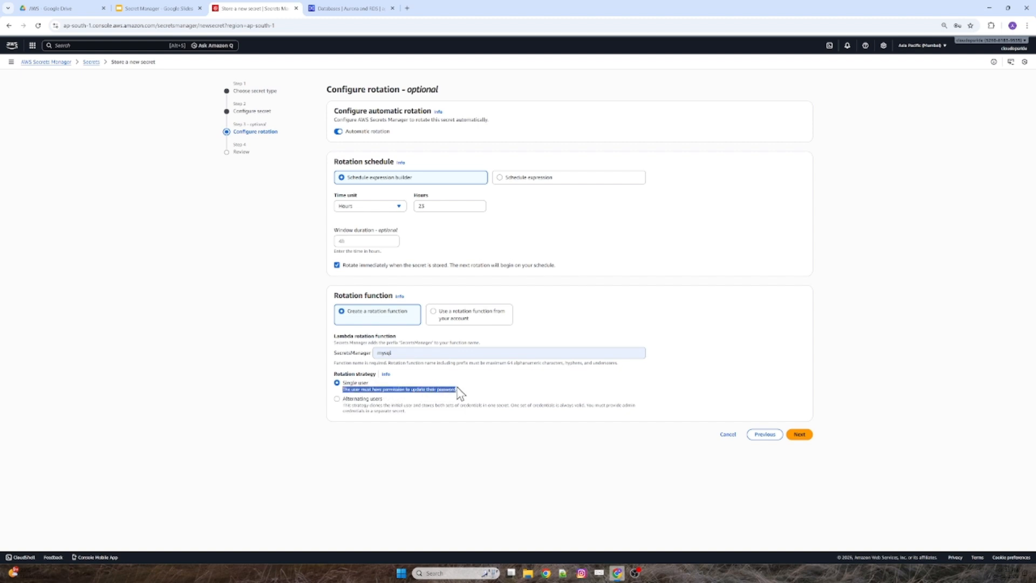
left_click(463, 392)
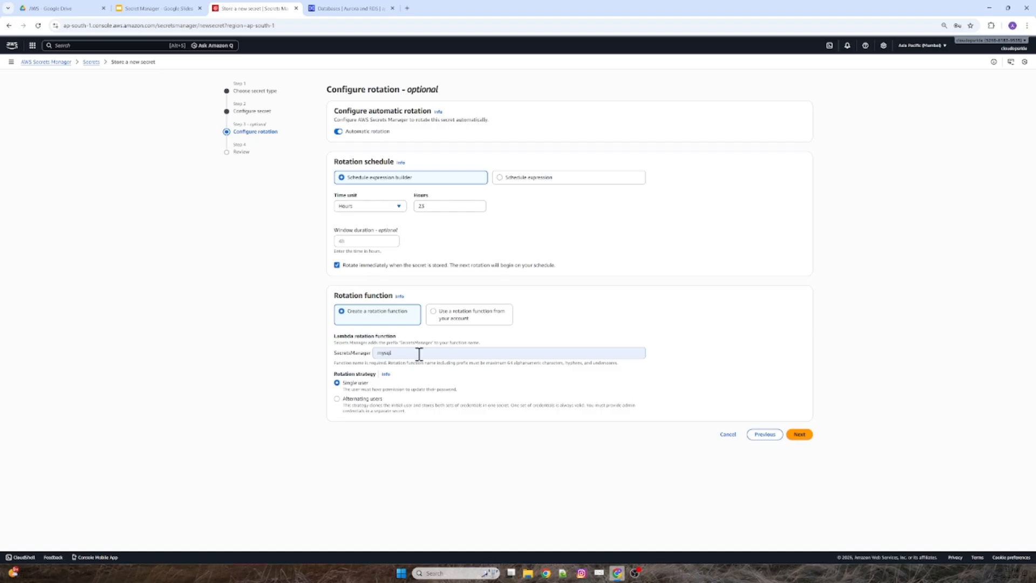
left_click(351, 400)
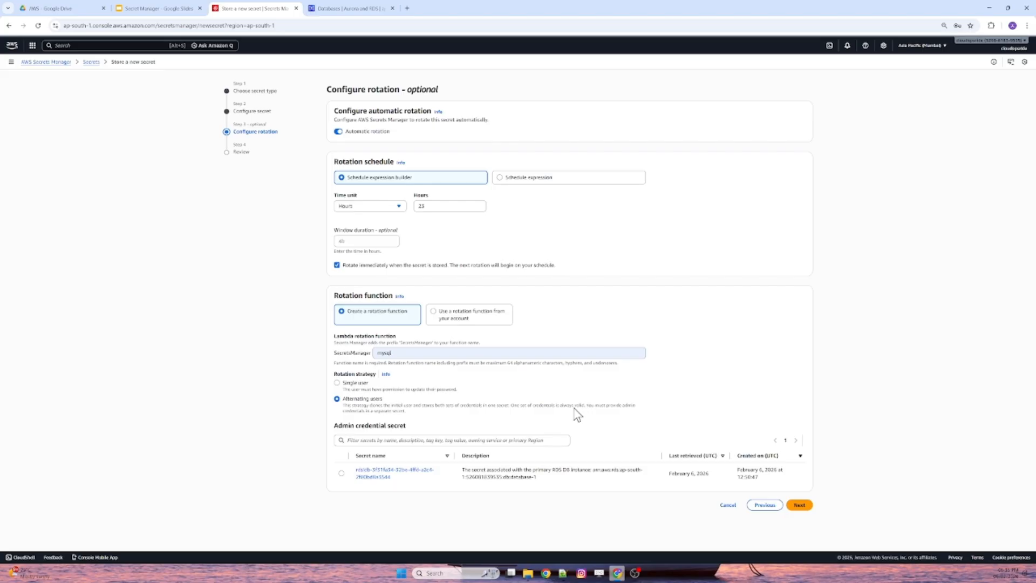
left_click(372, 384)
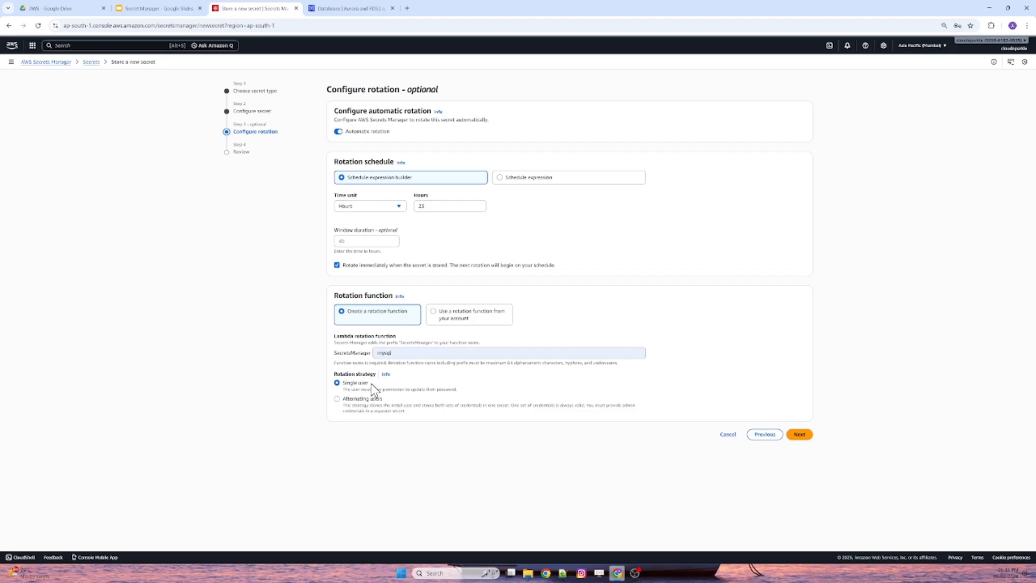
Set the Alternating users rotation strategy with the secret of RDS instance database-1 as admin credential, and store the new secret.
left_click(365, 399)
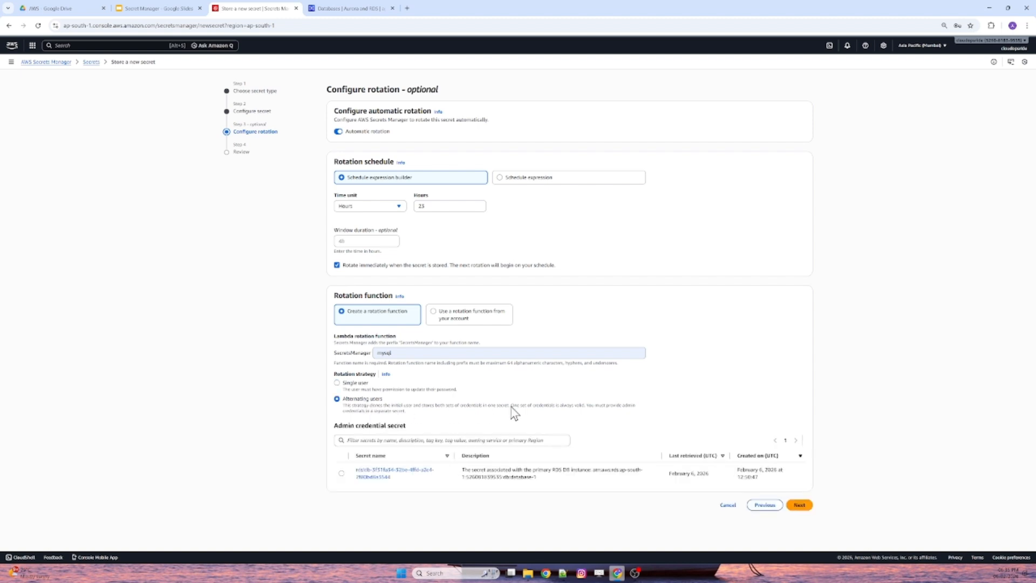
left_click_drag(584, 406, 511, 409)
left_click(341, 473)
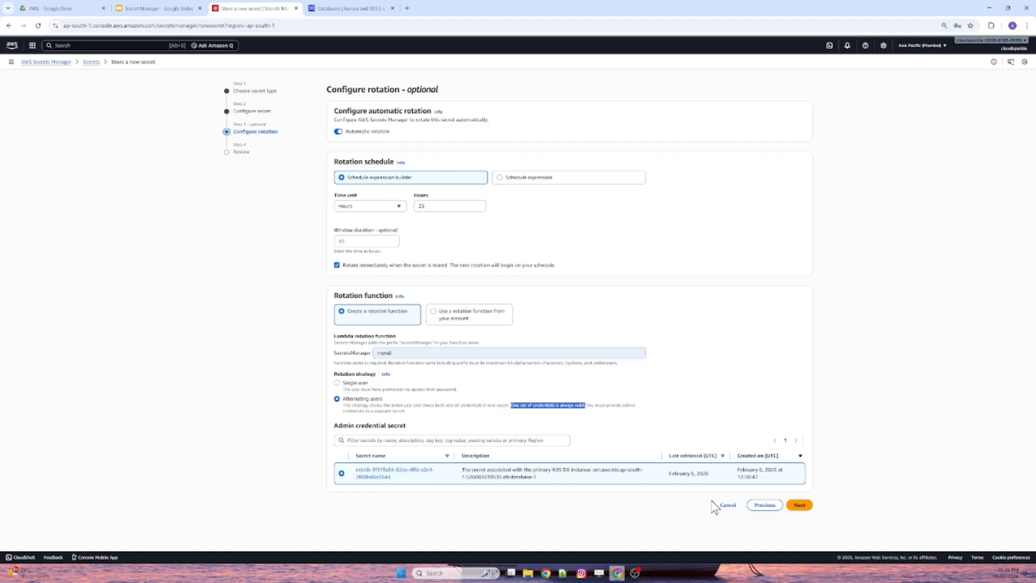
left_click(799, 504)
scroll(675, 275, "down", 4)
left_click(802, 533)
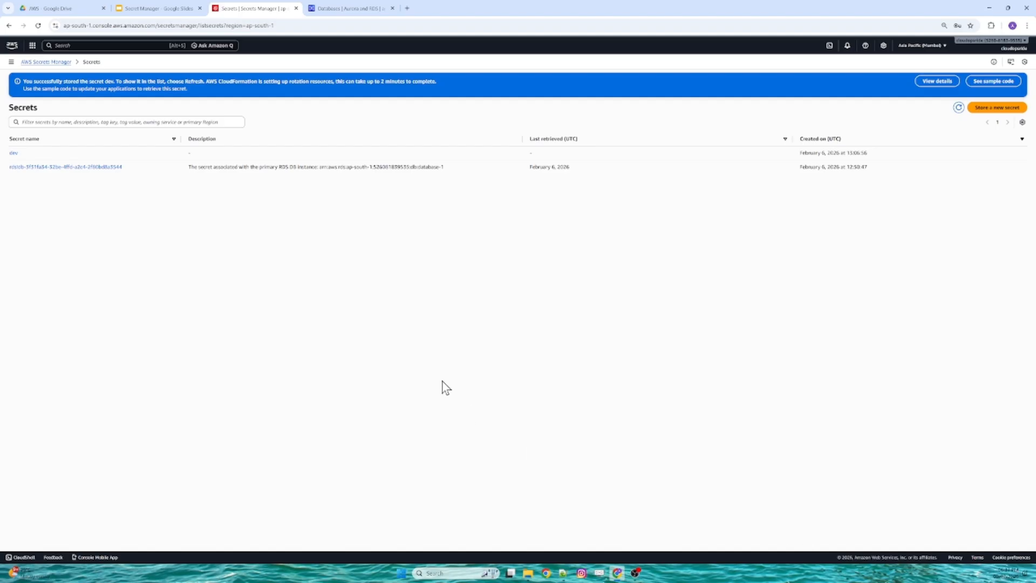
Switch to the Secret Manager presentation in Google Slides and start the slideshow at the slide on storing secrets in Kubernetes.
left_click(162, 8)
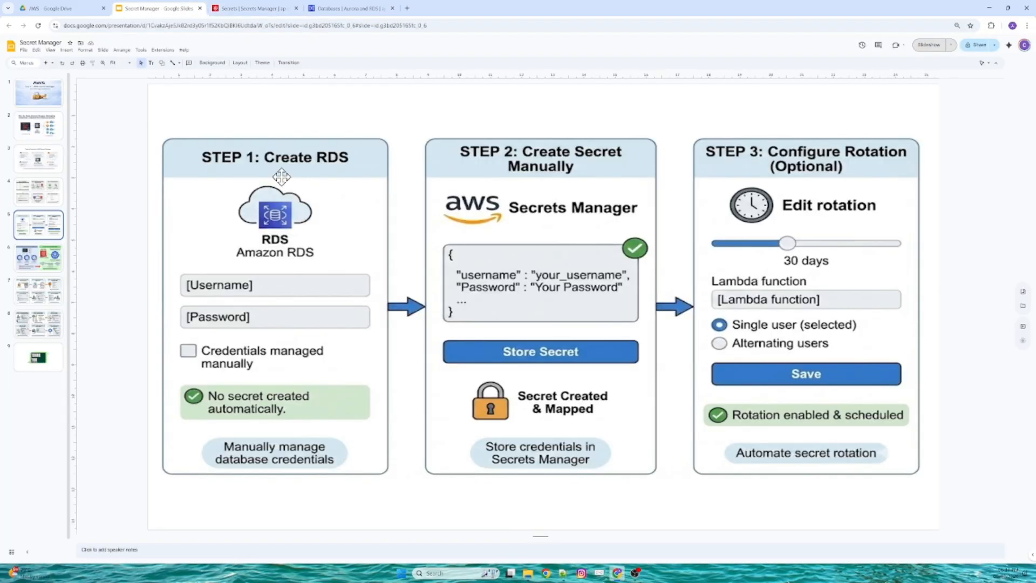
left_click(43, 194)
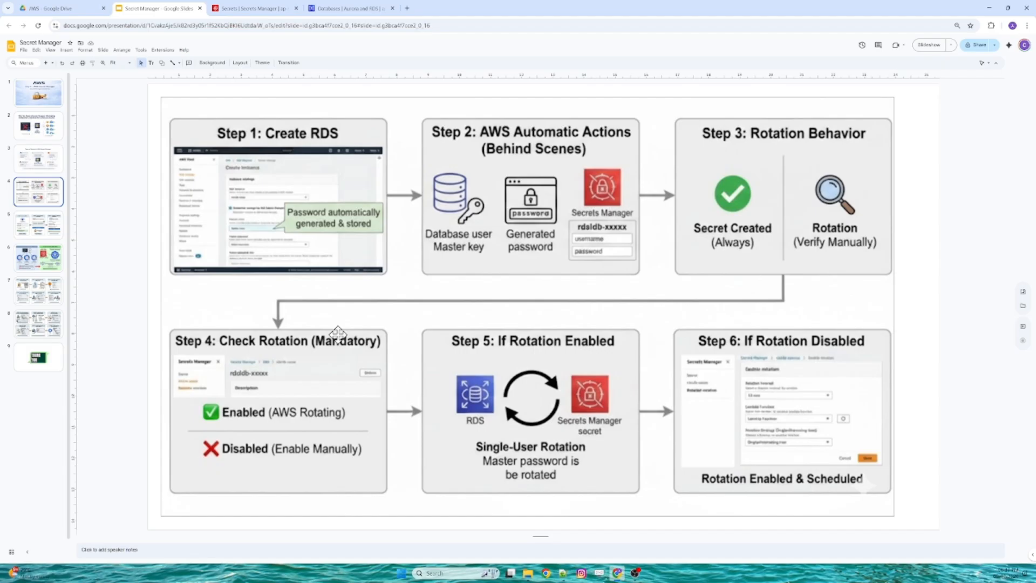
left_click(52, 226)
left_click(54, 258)
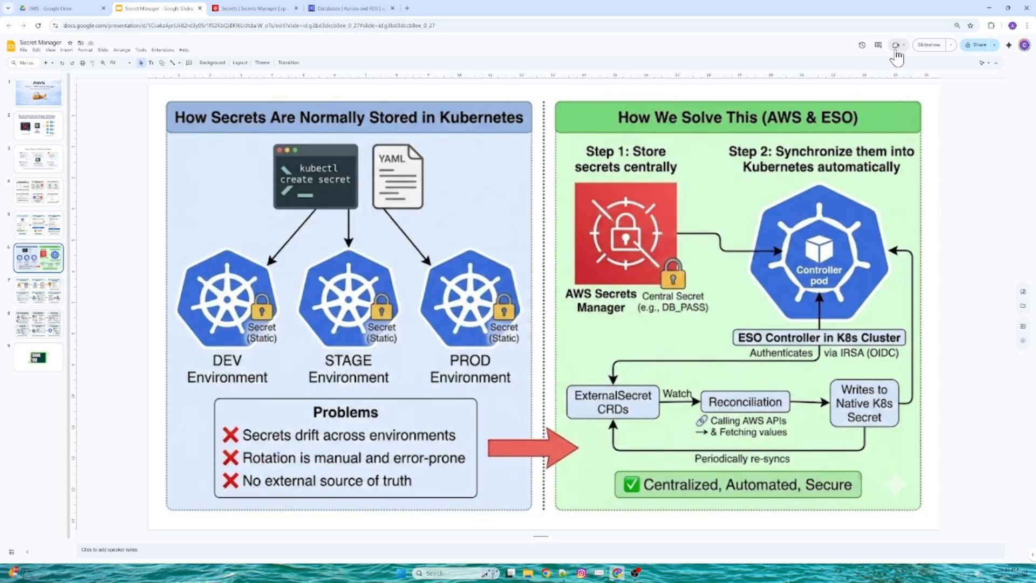
left_click(896, 46)
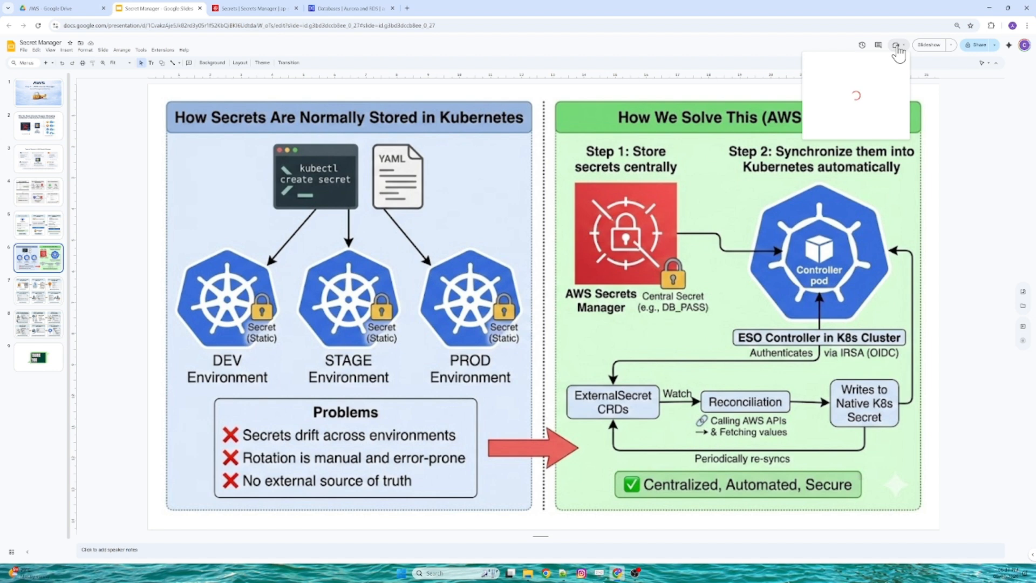
left_click(918, 46)
left_click(920, 46)
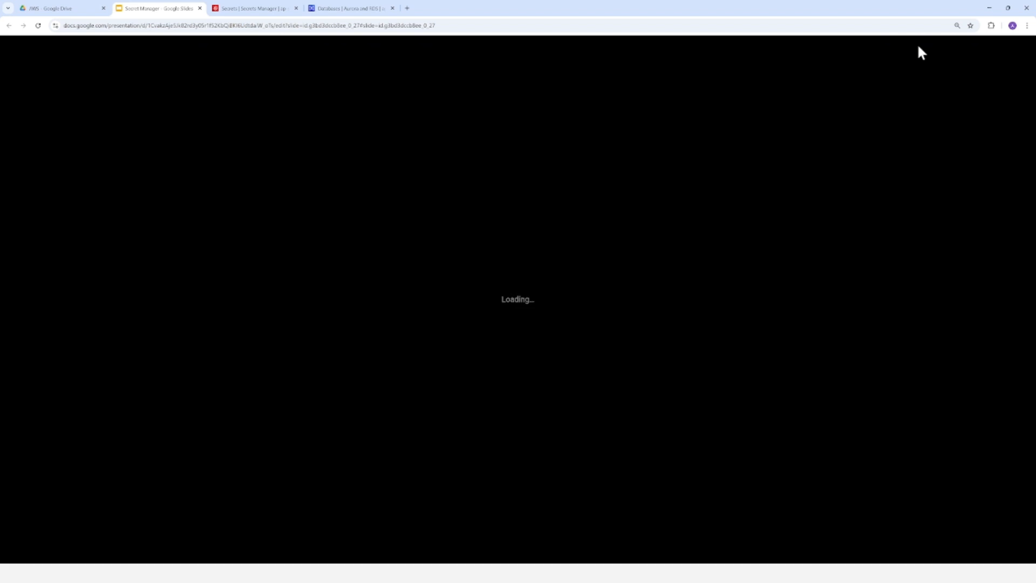